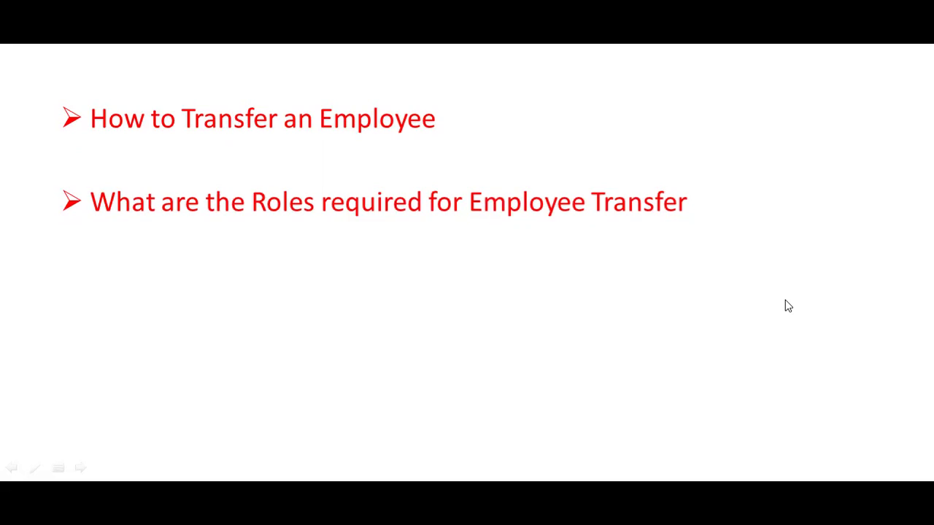
# Switch from the PowerPoint employee-transfer slide to the HCM Person Management search page
pyautogui.hotkey('alt', 'Tab')
pyautogui.hotkey('alt', 'Tab')
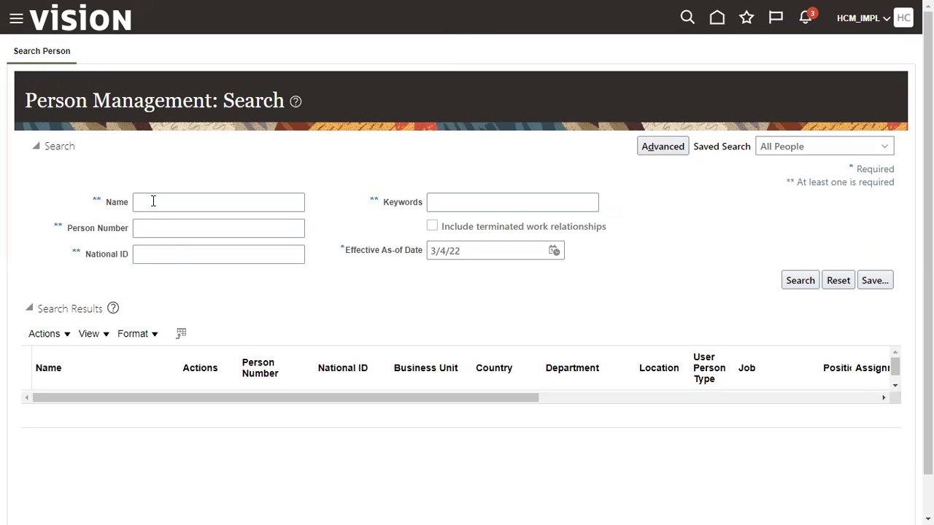
# Search by a previously used person number and open the HR Specialist's Employment page
pyautogui.click(236, 224)
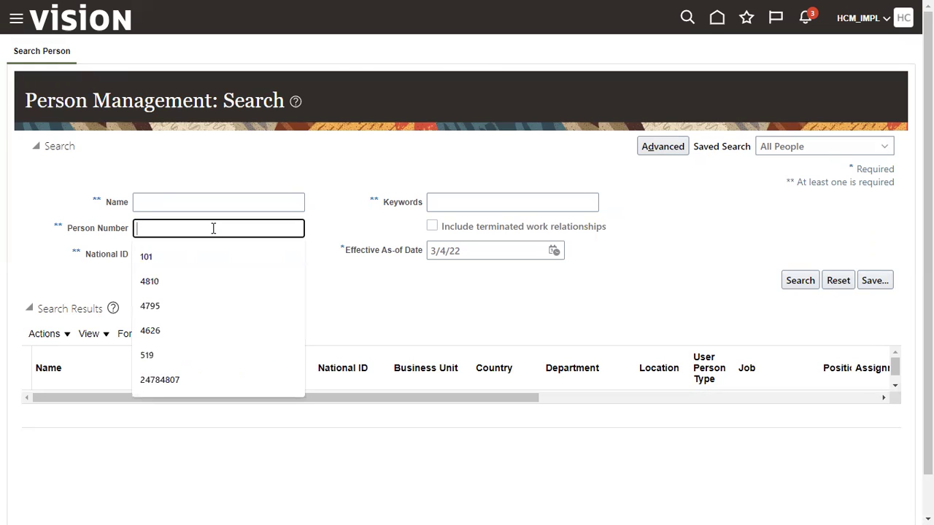
pyautogui.click(188, 257)
pyautogui.click(793, 289)
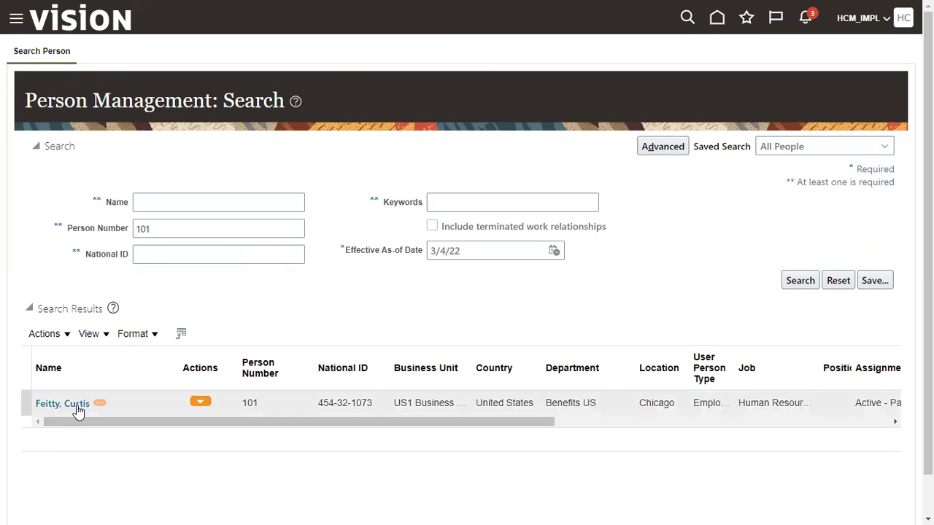
pyautogui.click(73, 402)
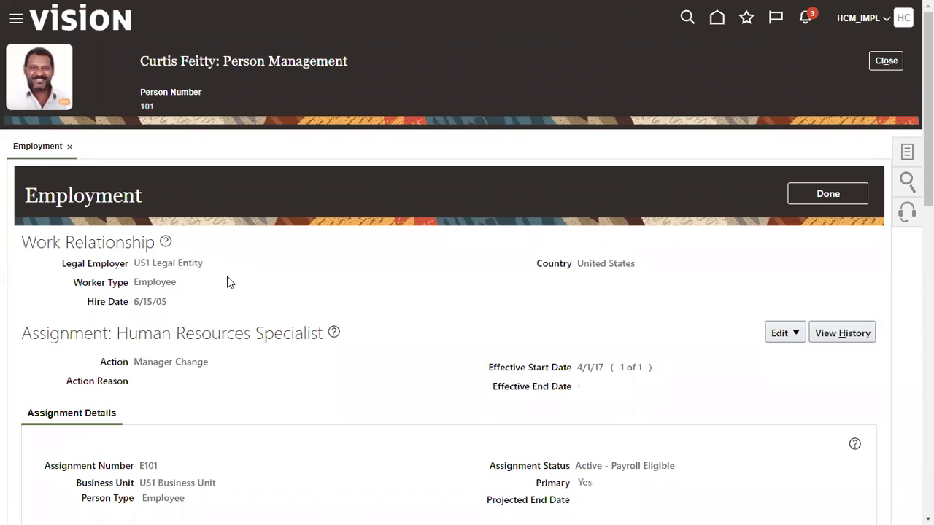
# Browse the Update assignment's employment action list, cancel without saving, and finish with the record
pyautogui.click(786, 333)
pyautogui.click(790, 360)
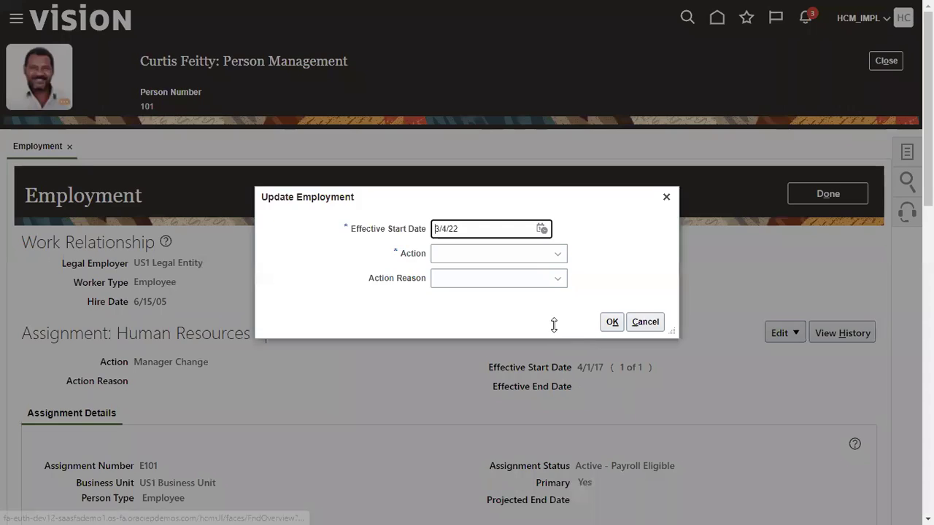
pyautogui.click(515, 254)
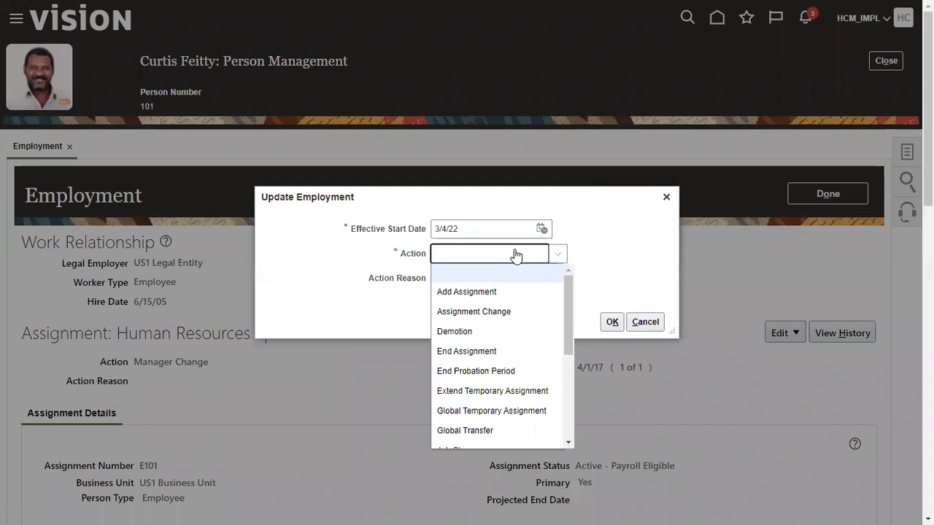
pyautogui.scroll(-3, 536, 366)
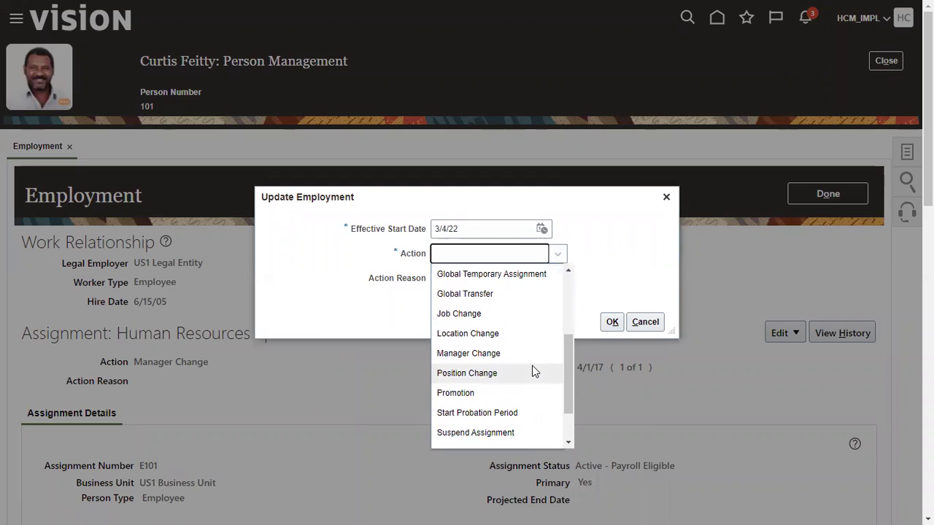
pyautogui.scroll(-1, 531, 369)
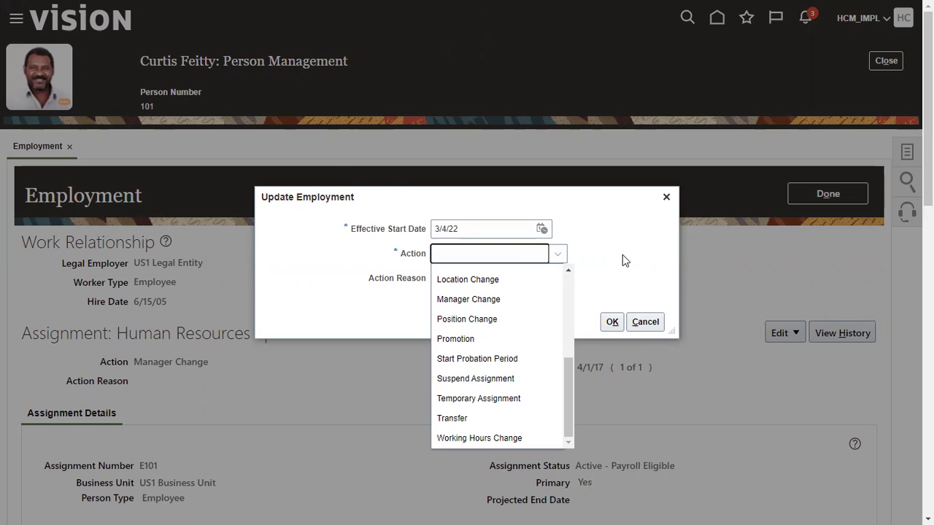
pyautogui.click(620, 252)
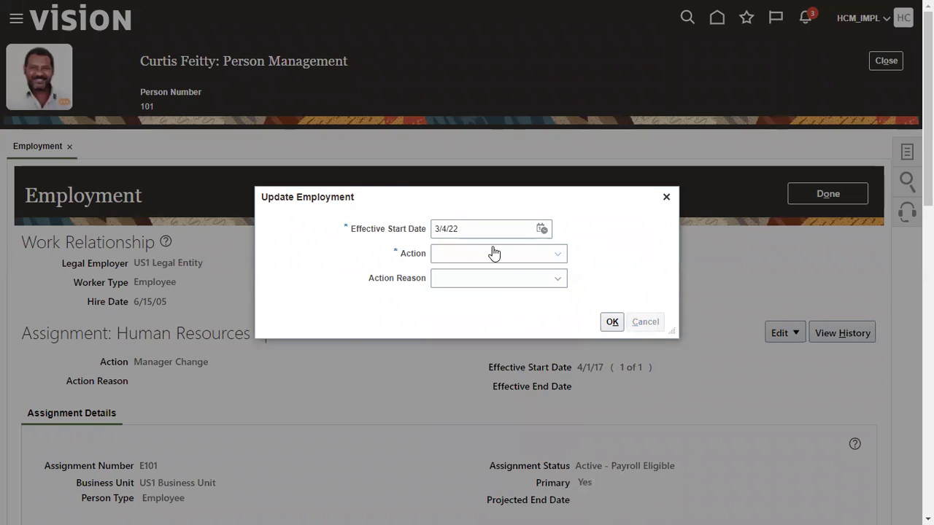
pyautogui.press('Escape')
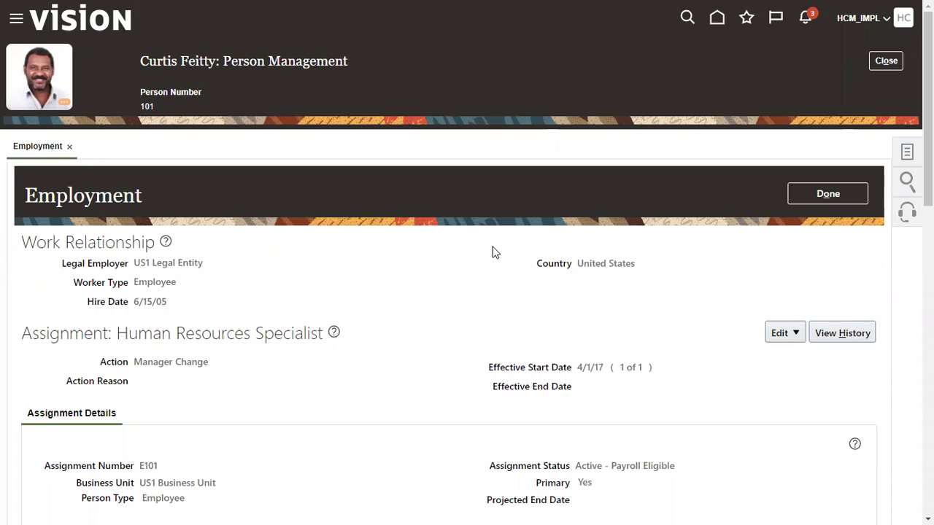
pyautogui.click(827, 196)
# Close the person page and open Tools > Security Console from the Navigator
pyautogui.click(902, 64)
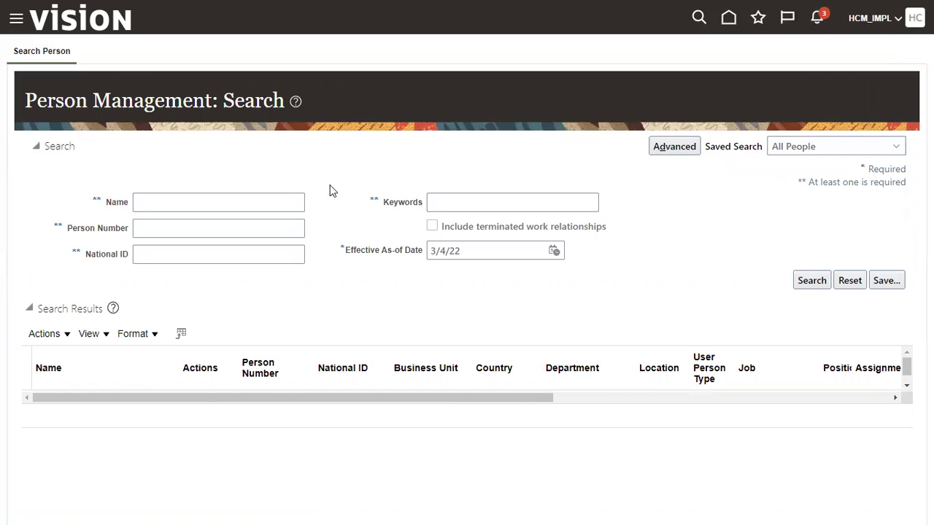
pyautogui.click(16, 22)
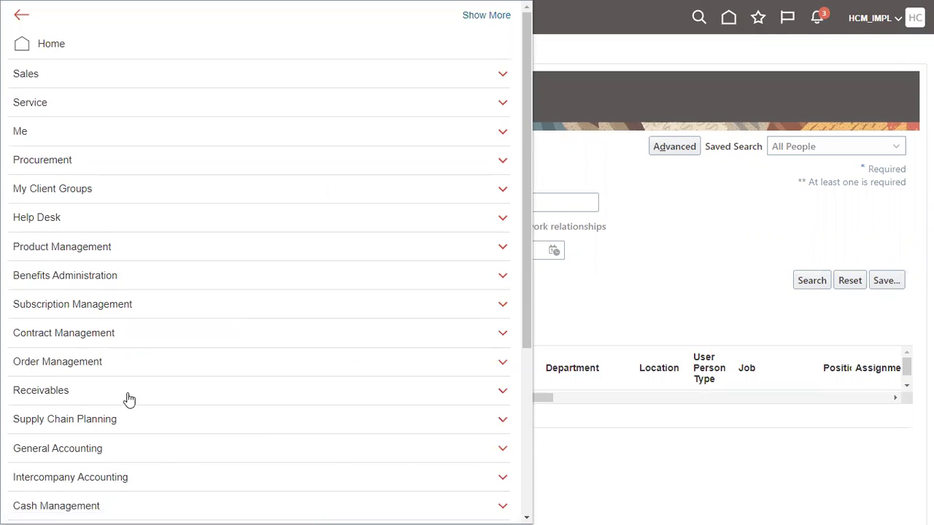
pyautogui.scroll(-4, 124, 402)
pyautogui.click(59, 397)
pyautogui.scroll(-1, 189, 441)
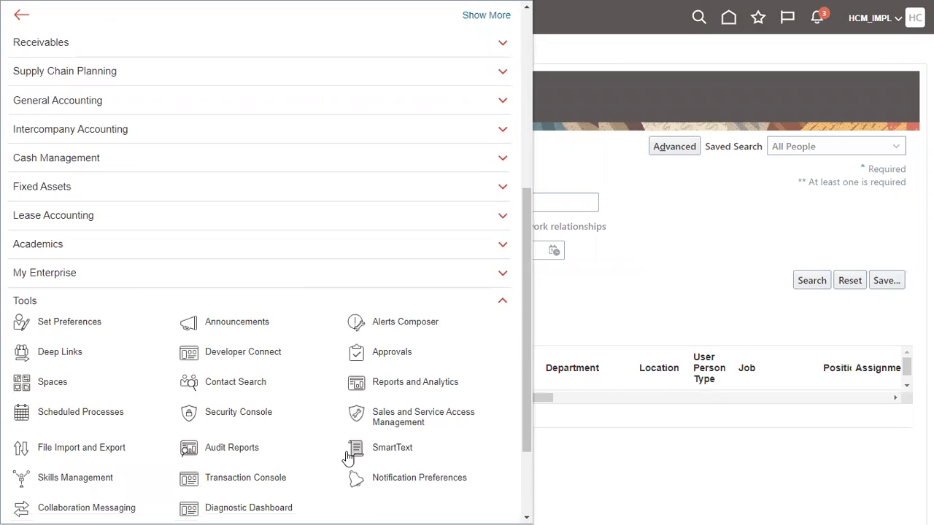
pyautogui.click(244, 413)
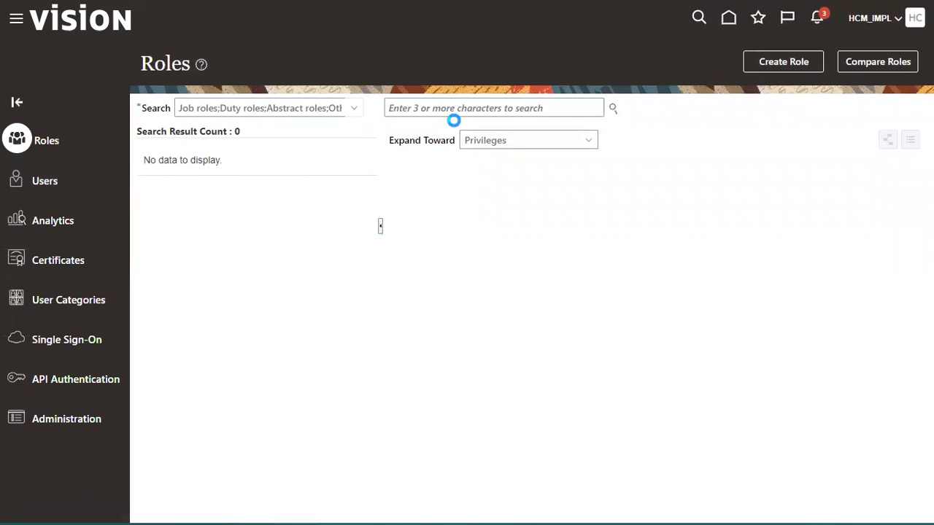
# Search the user accounts for the employee's user name, correcting a duplicated leading letter
pyautogui.click(472, 107)
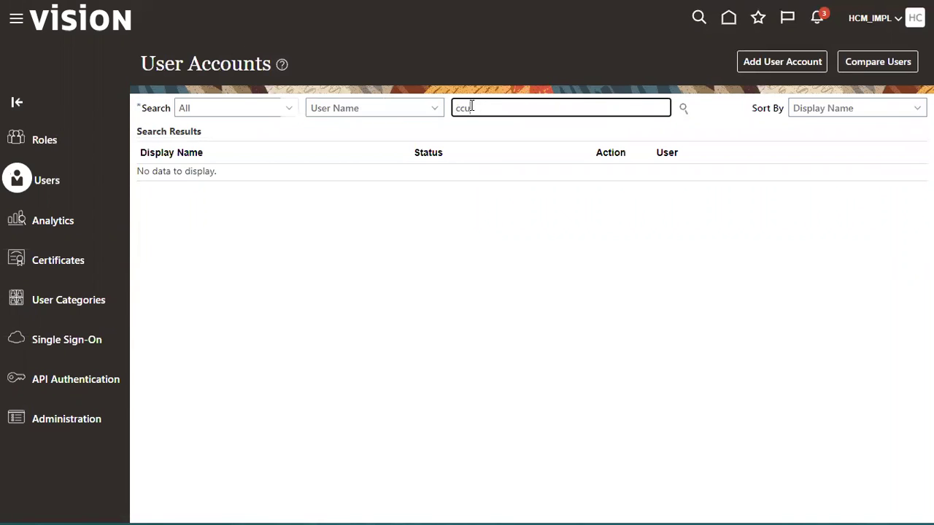
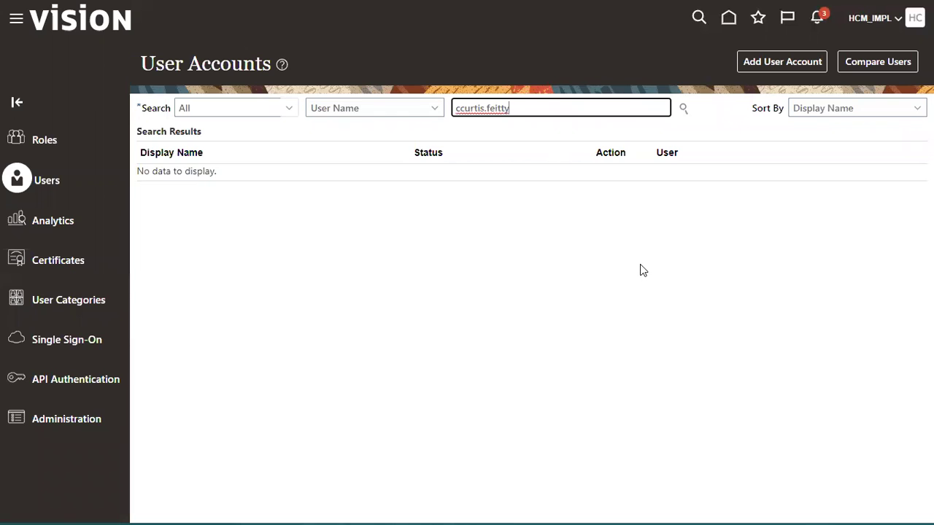
pyautogui.press('Home')
pyautogui.press('Delete')
pyautogui.press('Return')
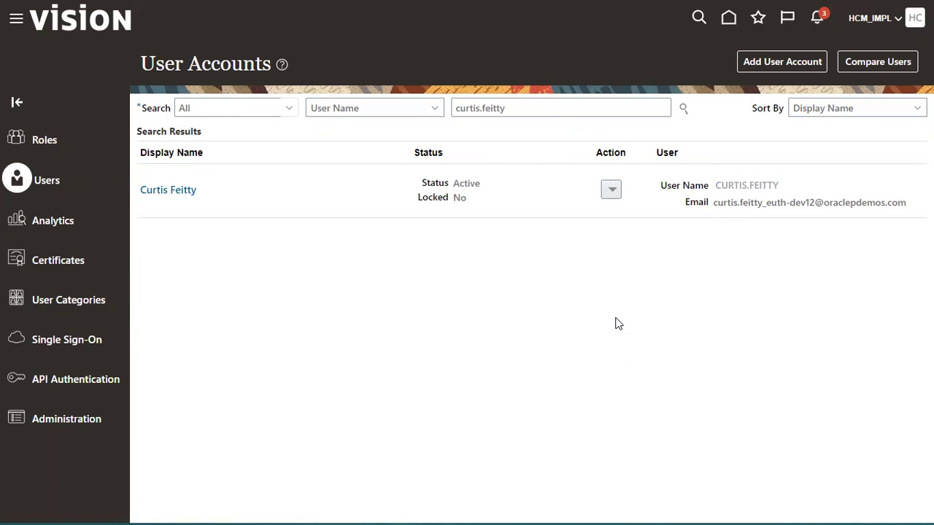
# Manually set and confirm a new password for the employee's account, then return to User Accounts
pyautogui.click(691, 65)
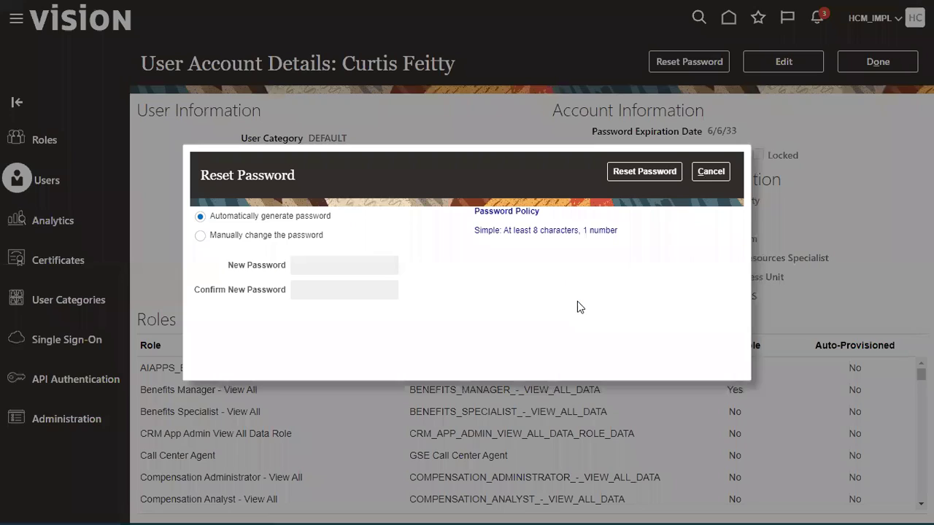
pyautogui.click(306, 234)
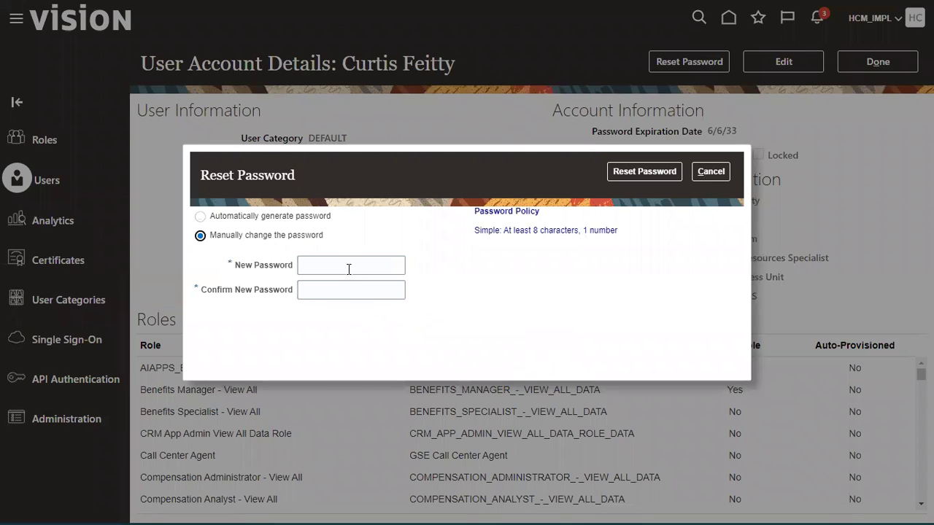
pyautogui.click(341, 265)
pyautogui.write('••••••••')
pyautogui.press('Tab')
pyautogui.write('••••••••')
pyautogui.click(660, 171)
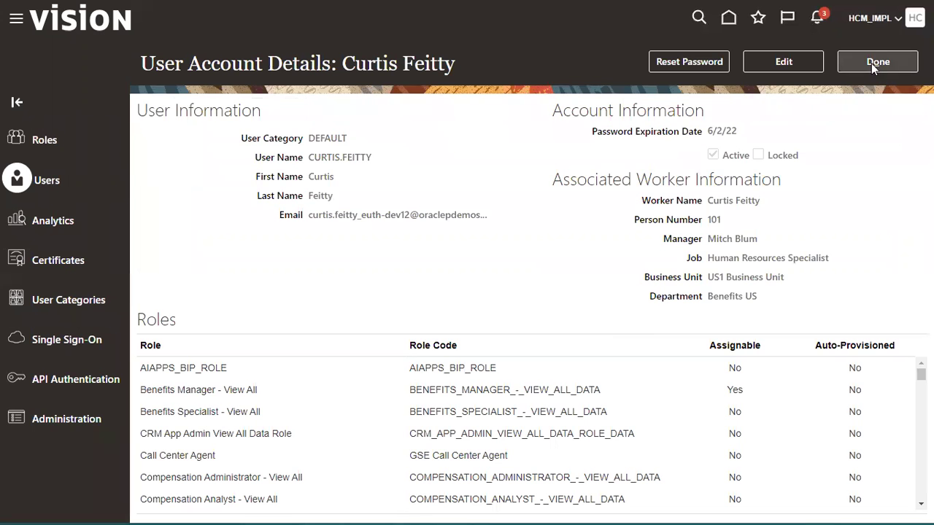
pyautogui.click(870, 62)
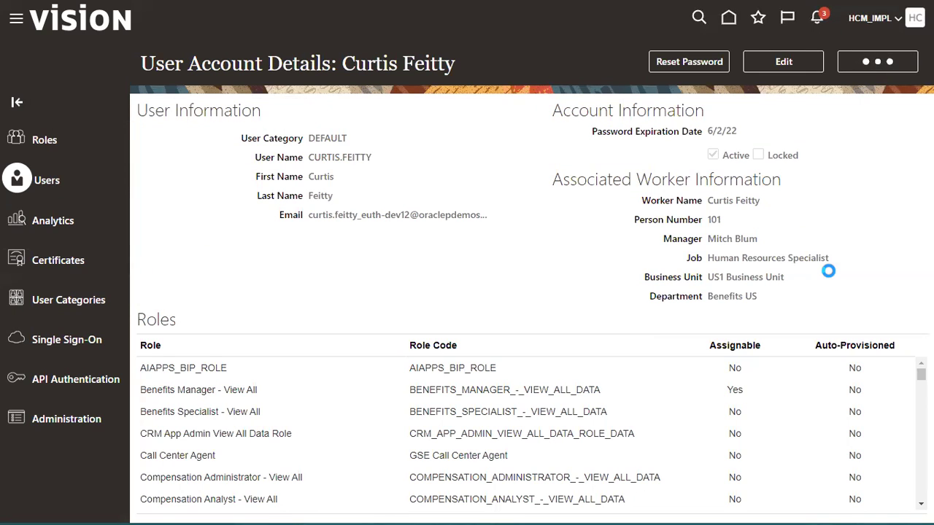
pyautogui.click(869, 20)
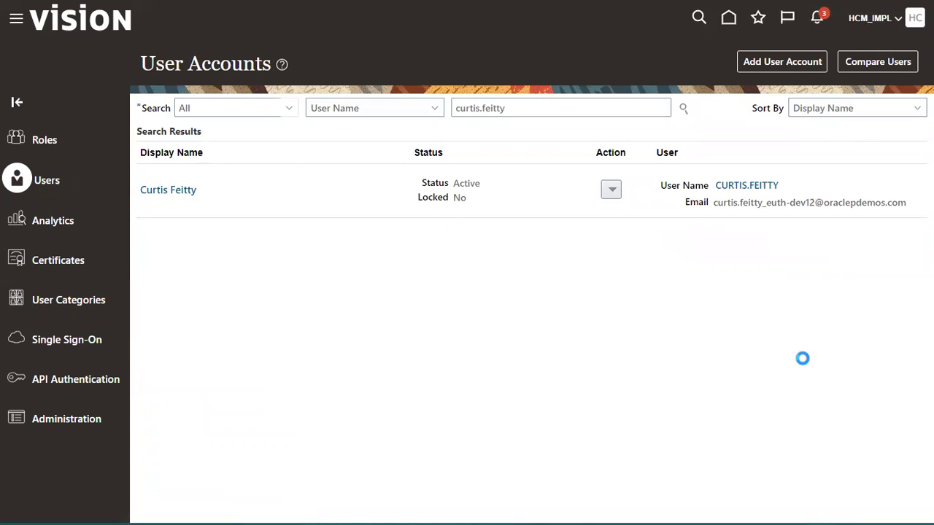
# Sign out of the administrator session and sign in with the HR Specialist's saved login
pyautogui.click(867, 45)
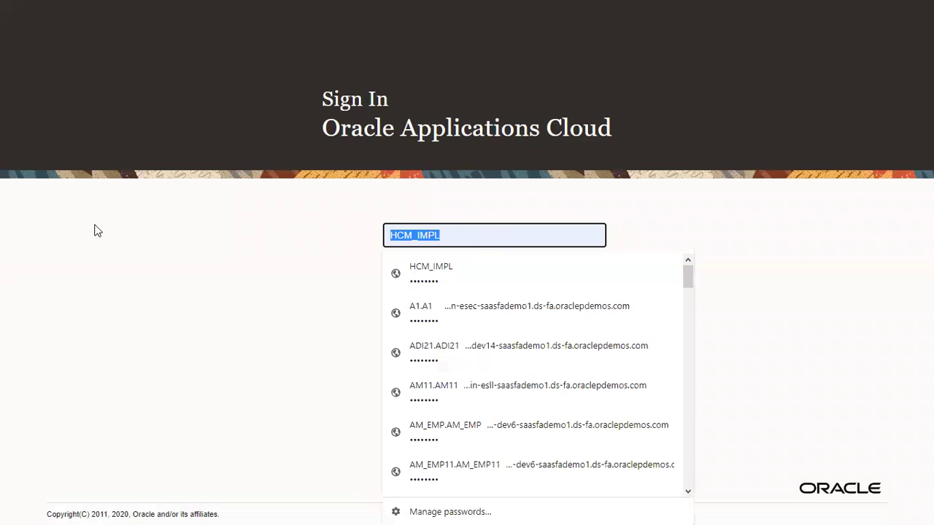
pyautogui.write('cur')
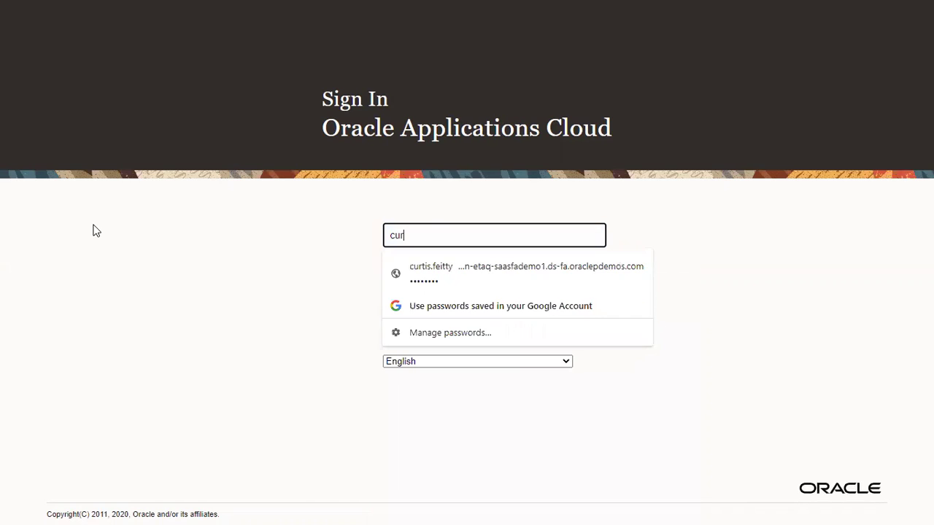
pyautogui.click(507, 290)
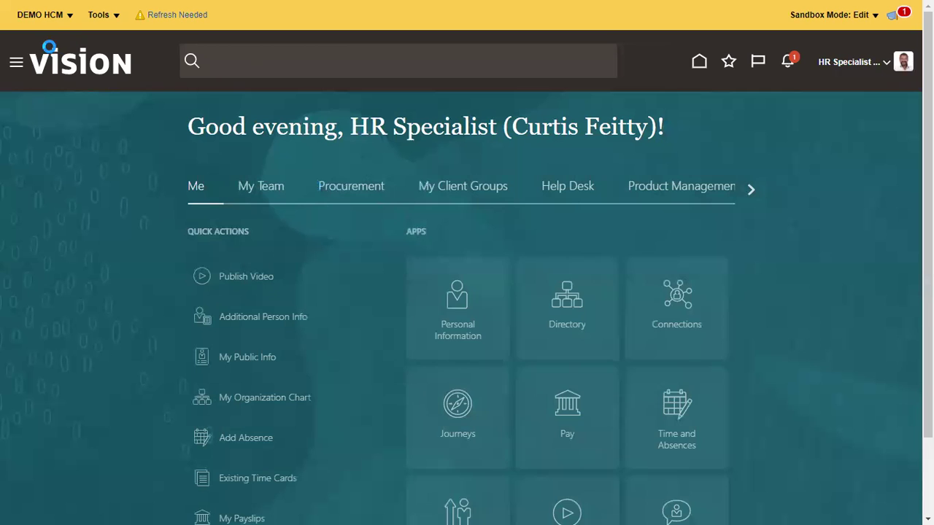
# Choose Leave Sandbox from the DEMO HCM sandbox menu and confirm with Yes
pyautogui.click(56, 14)
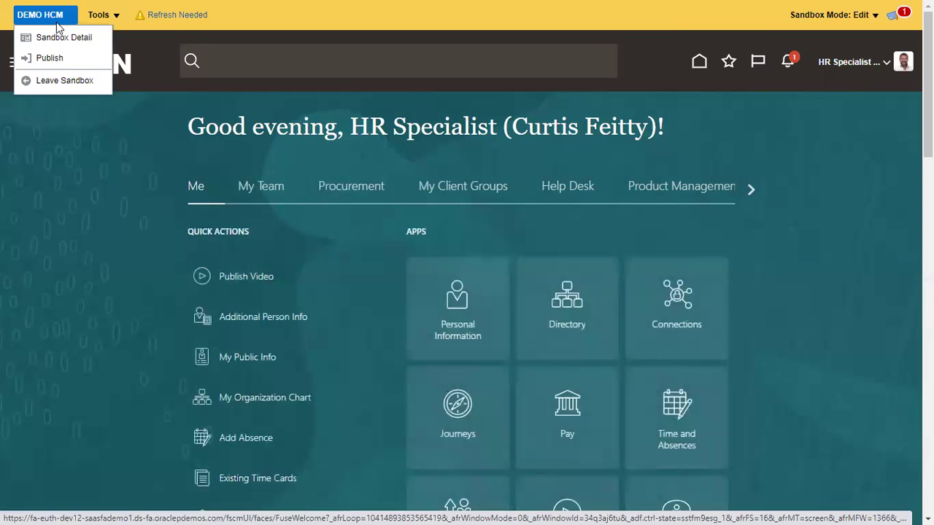
pyautogui.click(59, 83)
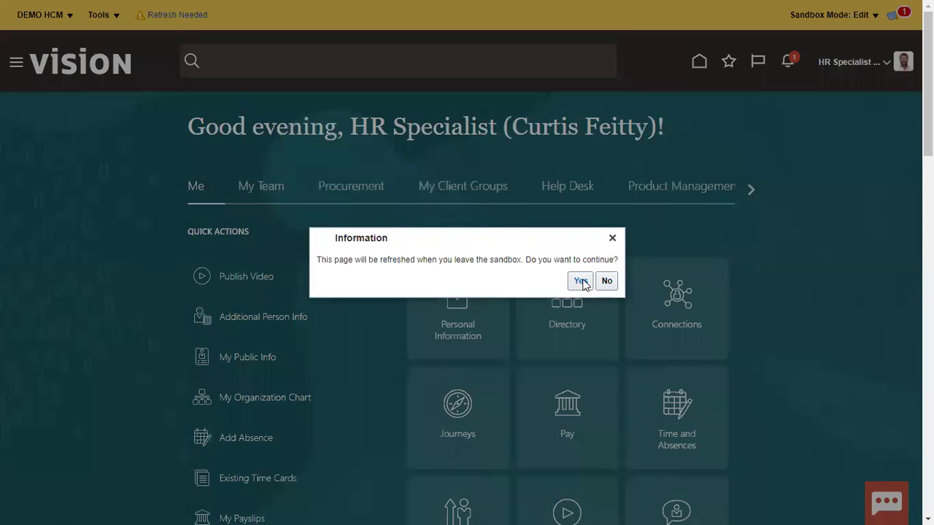
pyautogui.click(580, 281)
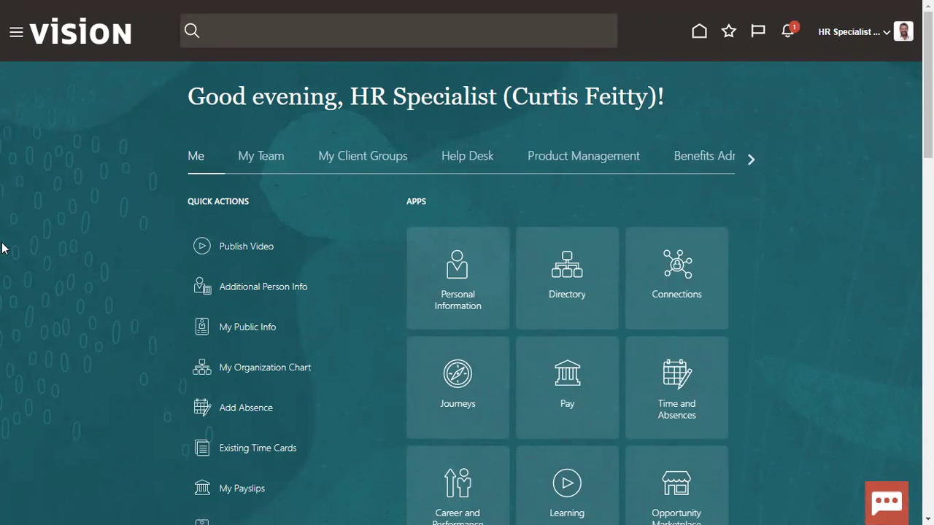
# Go to Navigator > My Team and open the Product Design Engineer's Employment Info page
pyautogui.click(16, 32)
pyautogui.click(41, 104)
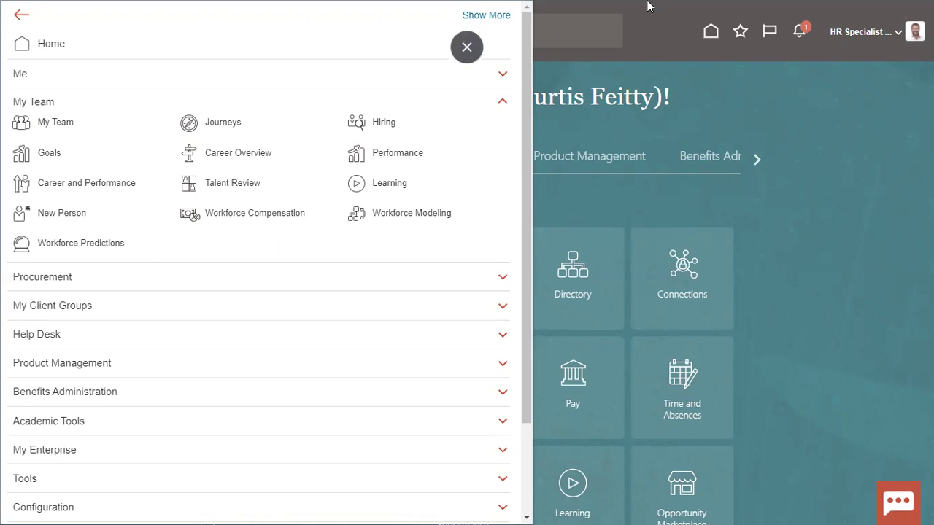
pyautogui.click(22, 123)
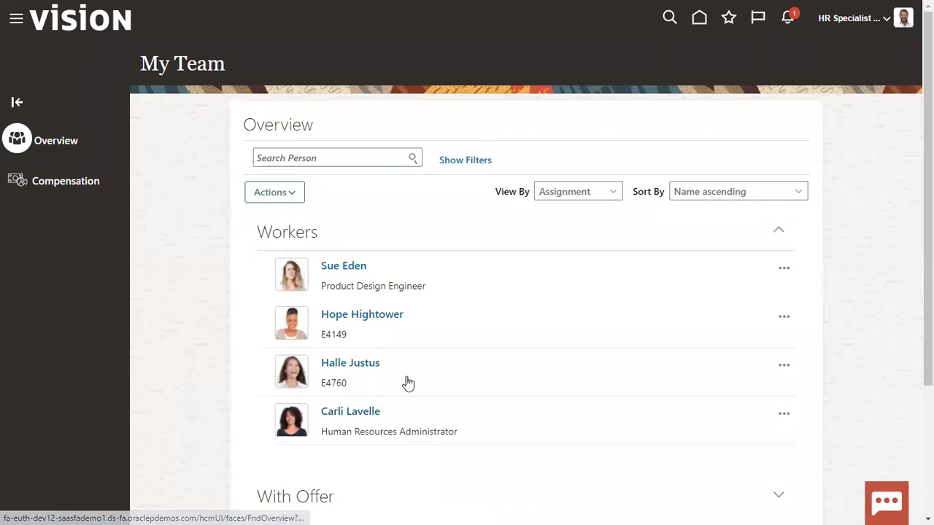
pyautogui.click(353, 270)
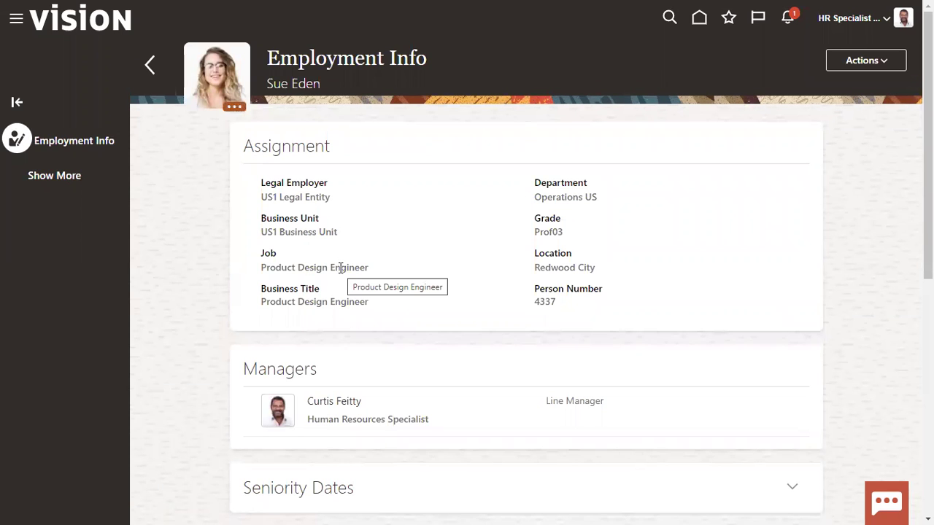
# Open the Actions dropdown on the worker's Employment Info page, after dismissing a mistaken menu
pyautogui.scroll(-1, 361, 288)
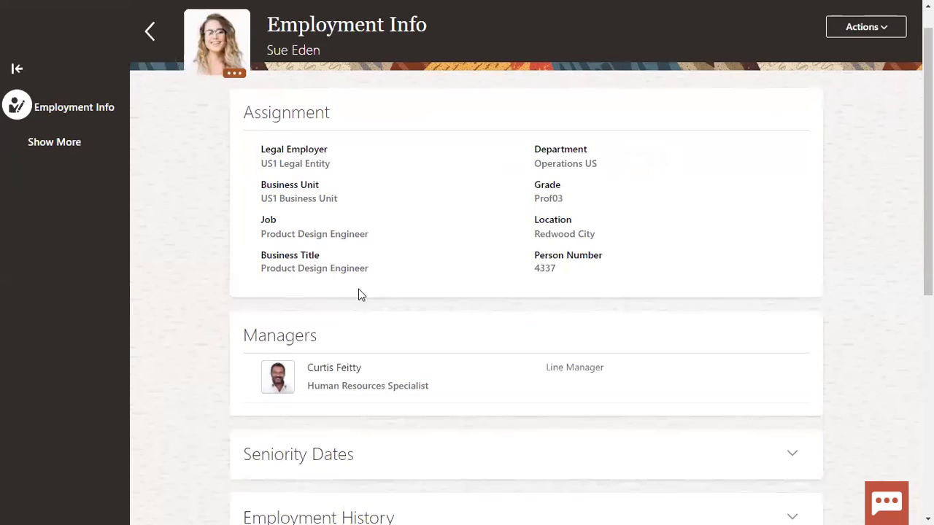
pyautogui.scroll(1, 575, 235)
pyautogui.click(877, 60)
pyautogui.click(506, 137)
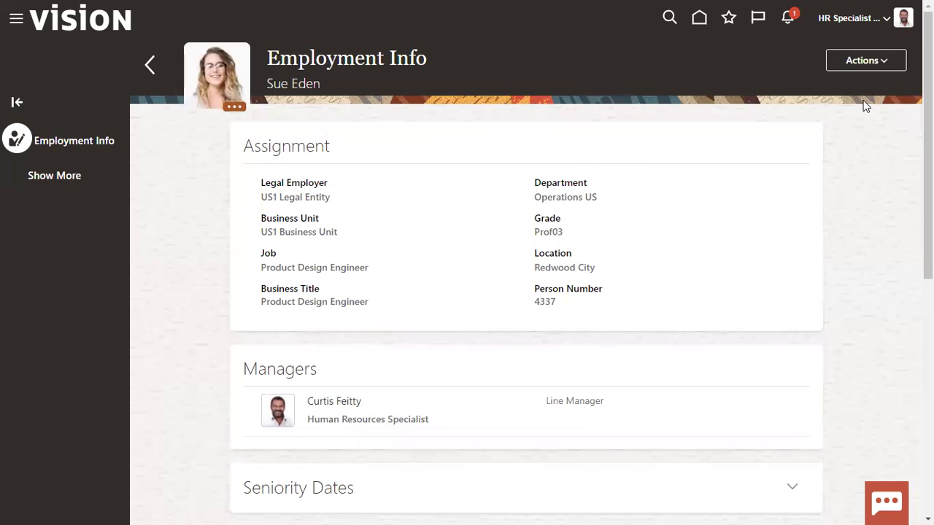
pyautogui.click(868, 67)
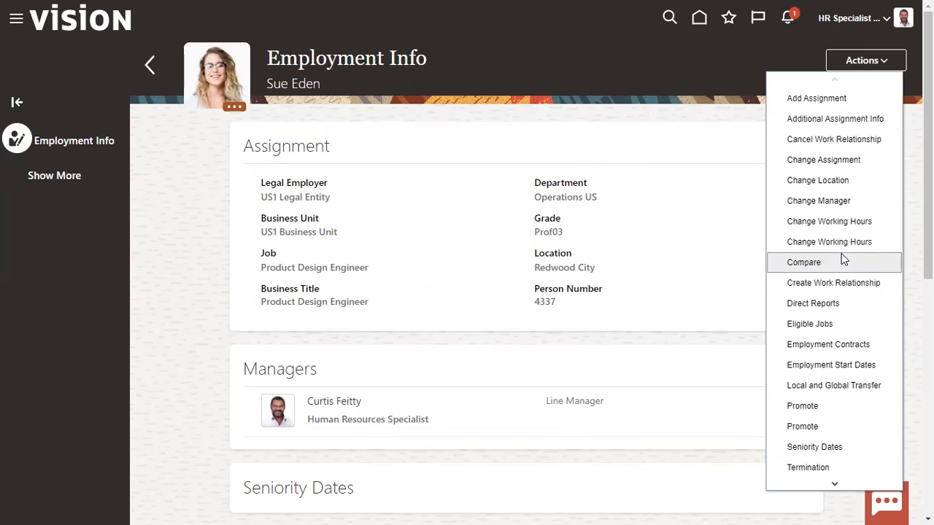
# Scroll the Actions menu down until Termination, Transfer and Work Relationship appear
pyautogui.click(846, 289)
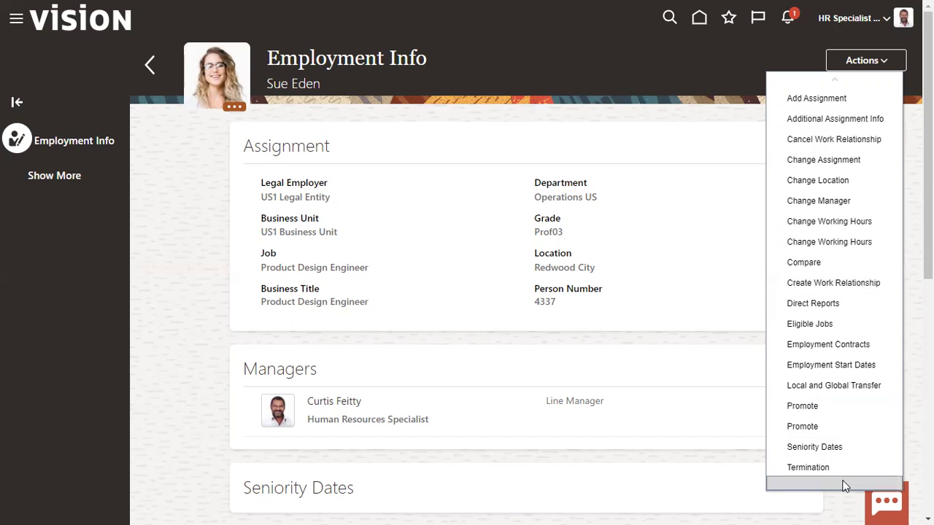
pyautogui.scroll(-2, 836, 484)
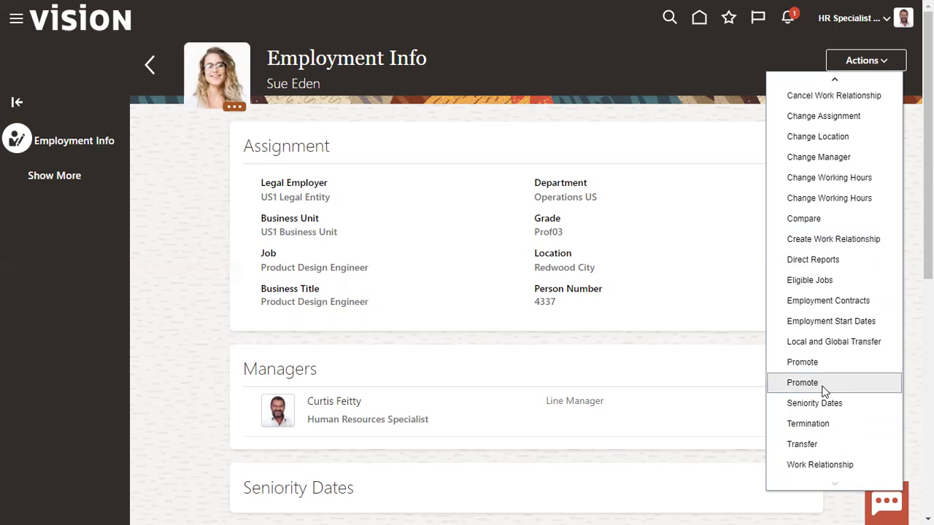
# Start a transfer with Maintain Managers included and Internal Recruitment as the reason
pyautogui.click(816, 446)
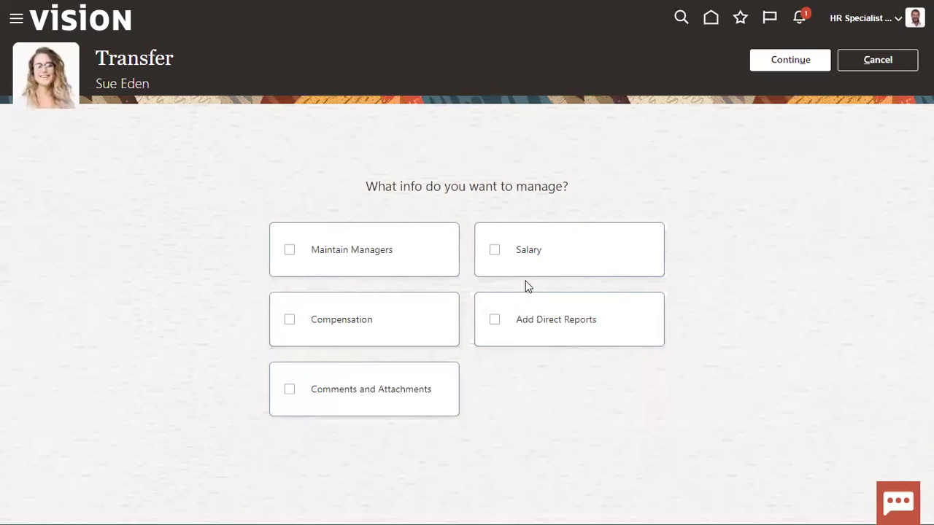
pyautogui.click(367, 267)
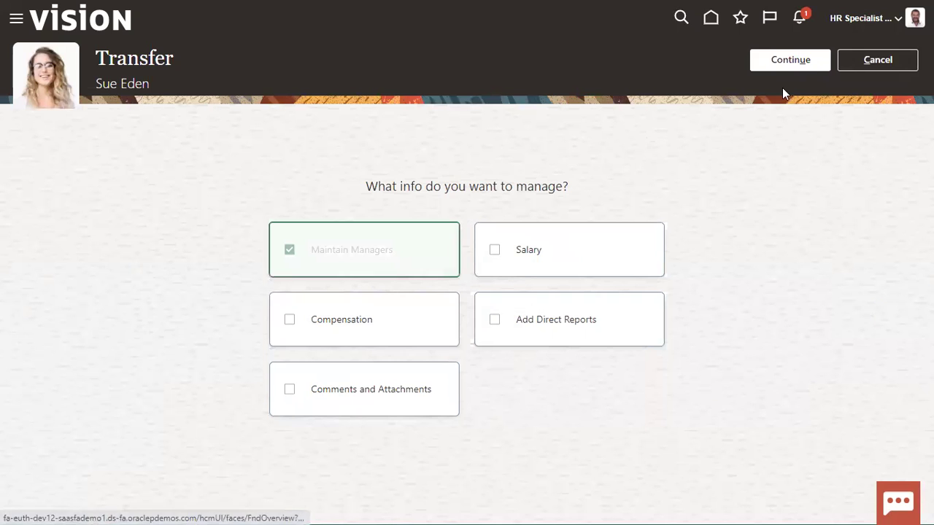
pyautogui.click(790, 62)
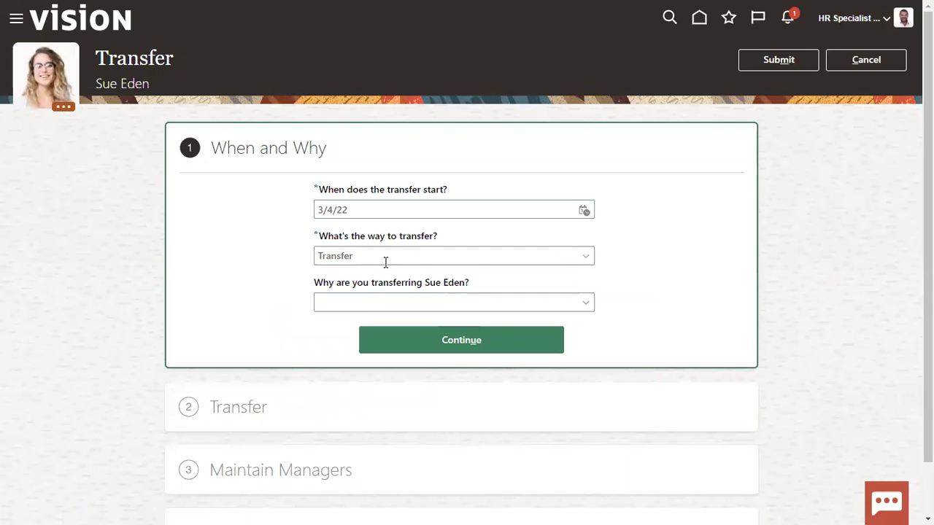
pyautogui.click(386, 300)
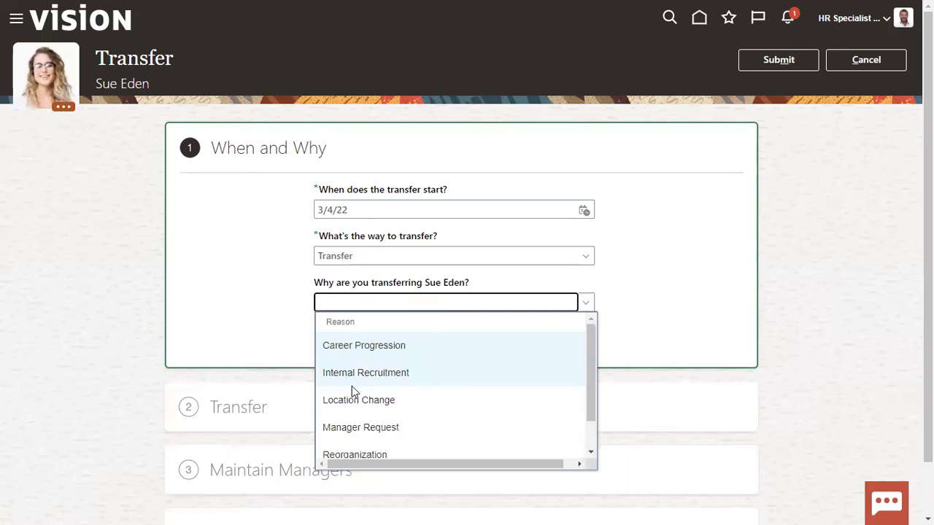
pyautogui.click(394, 381)
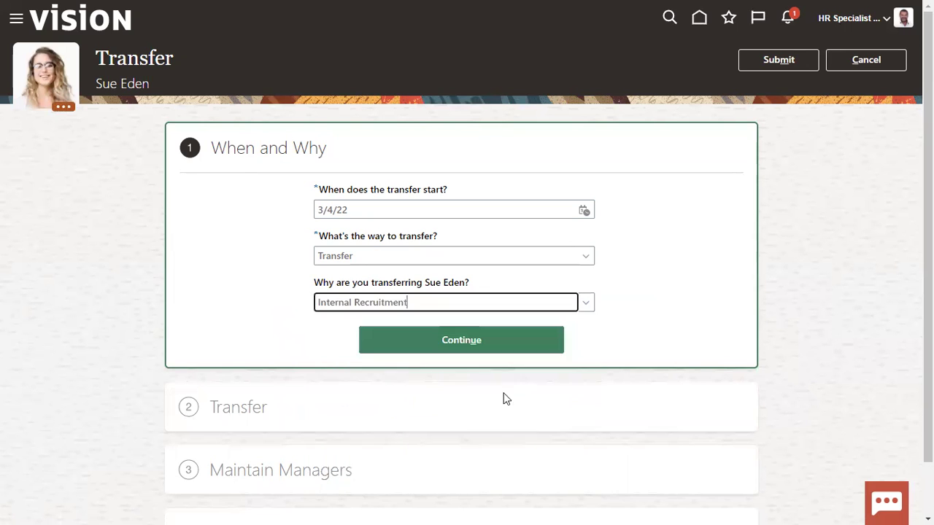
pyautogui.click(489, 341)
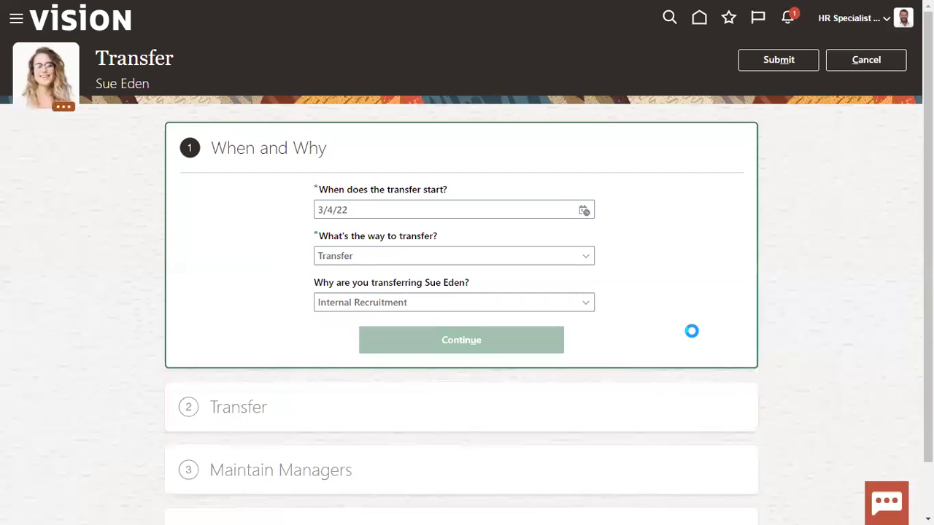
# Replace the Redwood City location with Los Angeles and continue to the managers step
pyautogui.scroll(-2, 690, 337)
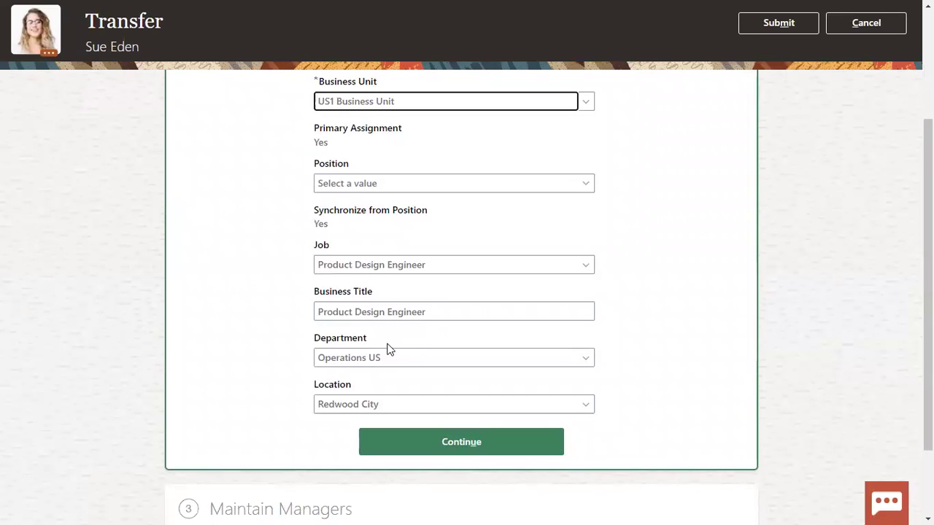
pyautogui.scroll(-2, 389, 350)
pyautogui.click(427, 306)
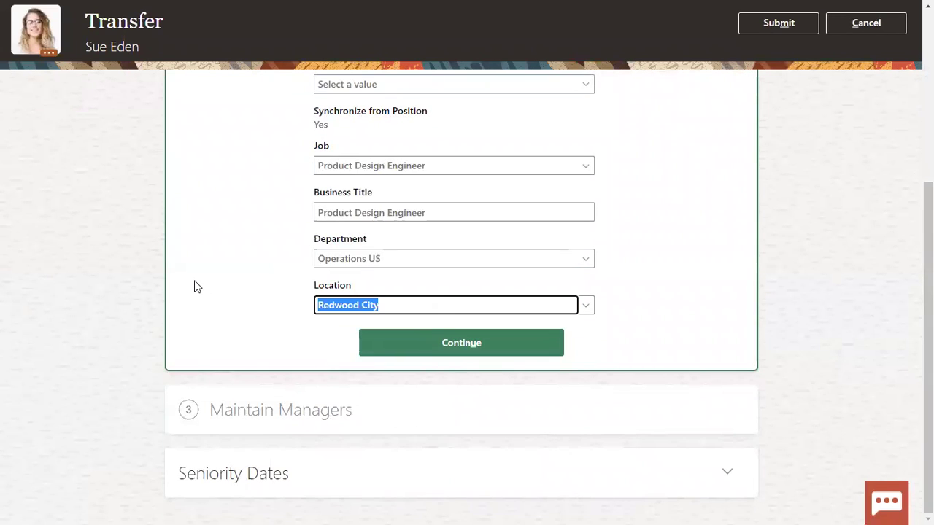
pyautogui.write('cali')
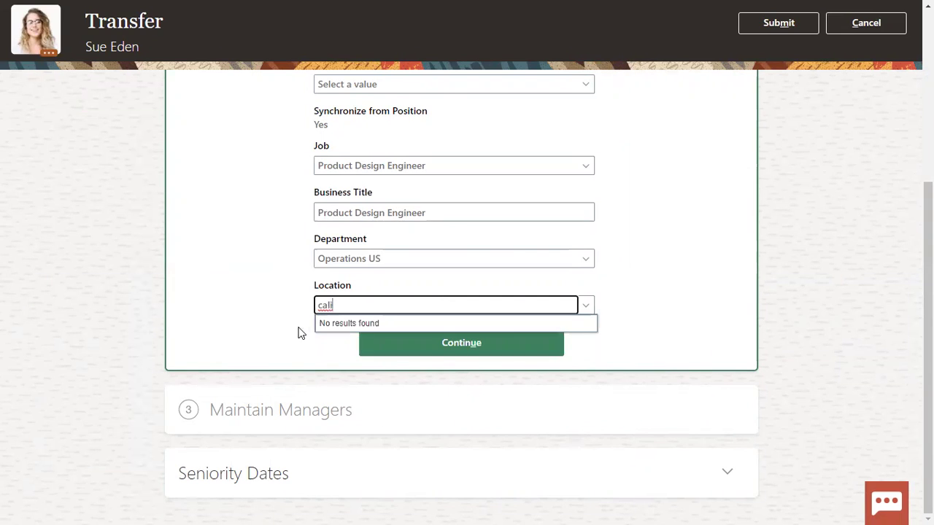
pyautogui.click(589, 308)
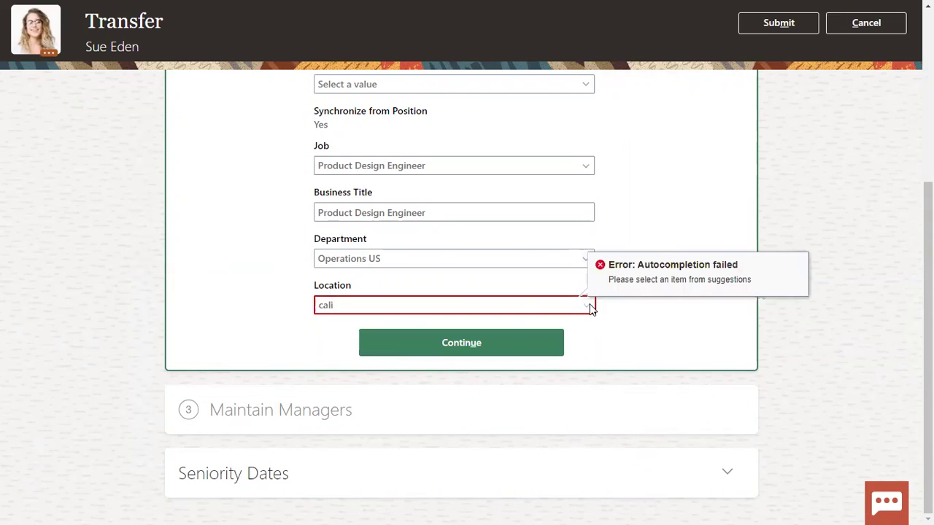
pyautogui.click(522, 307)
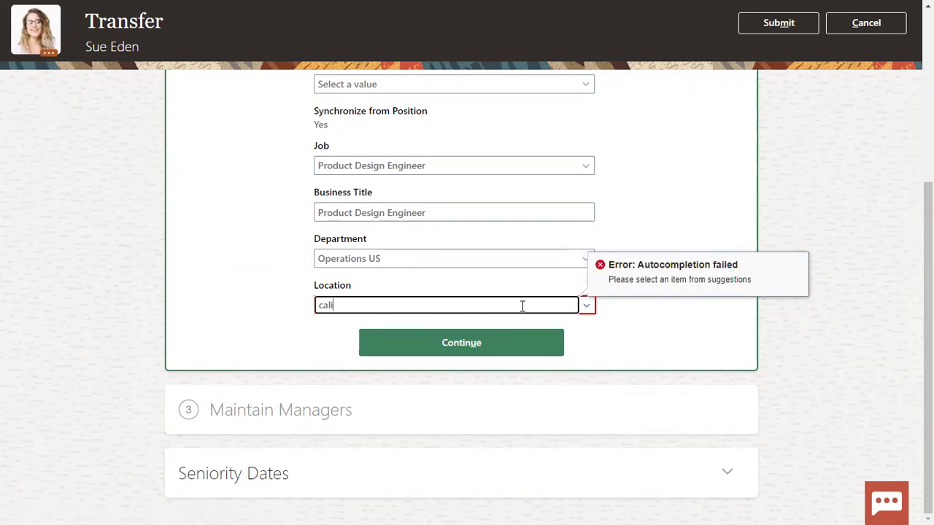
pyautogui.press('BackSpace')
pyautogui.press('BackSpace')
pyautogui.press('BackSpace')
pyautogui.press('BackSpace')
pyautogui.write('los')
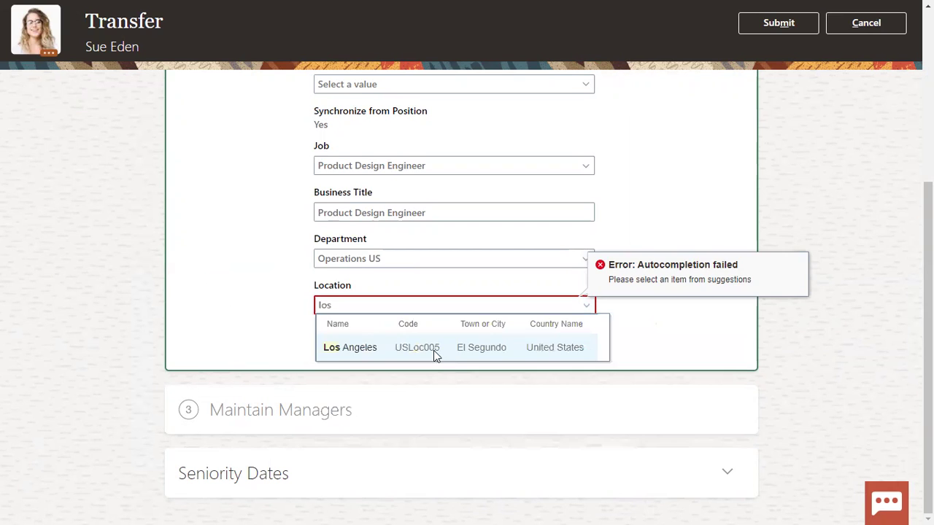
pyautogui.click(435, 353)
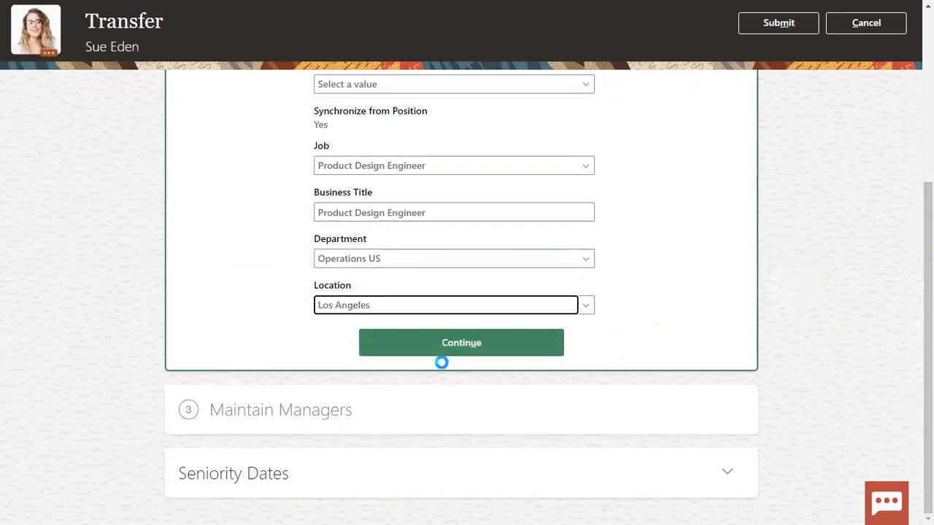
pyautogui.click(443, 353)
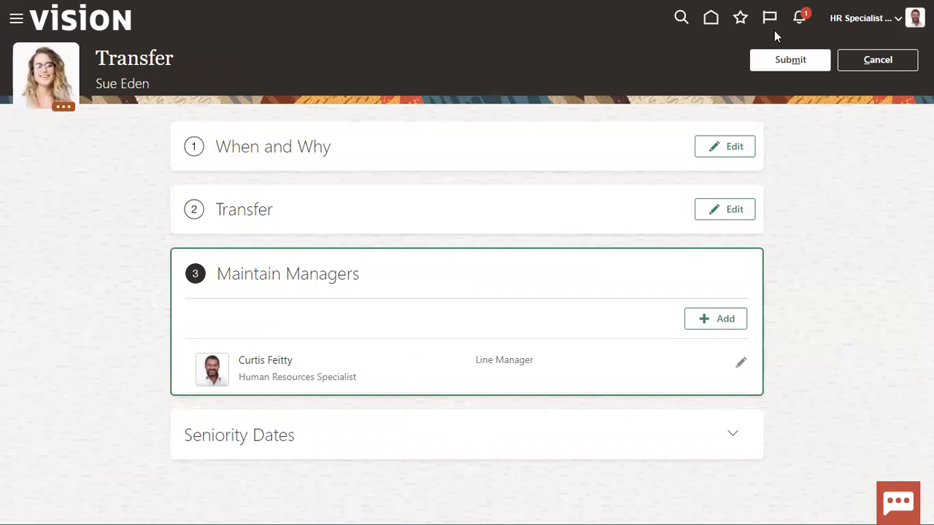
# Submit the transfer, then review the All and Assigned to Me notification tabs
pyautogui.click(789, 59)
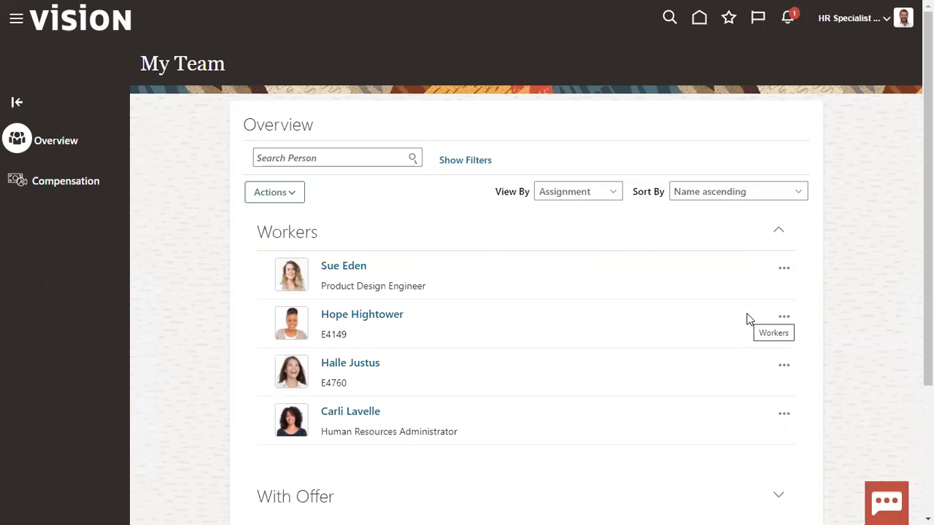
pyautogui.click(790, 21)
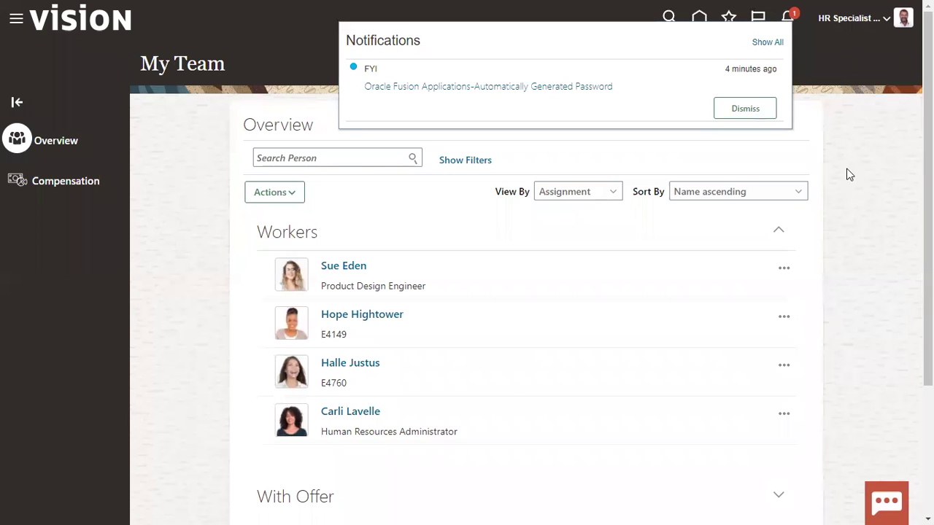
pyautogui.click(767, 41)
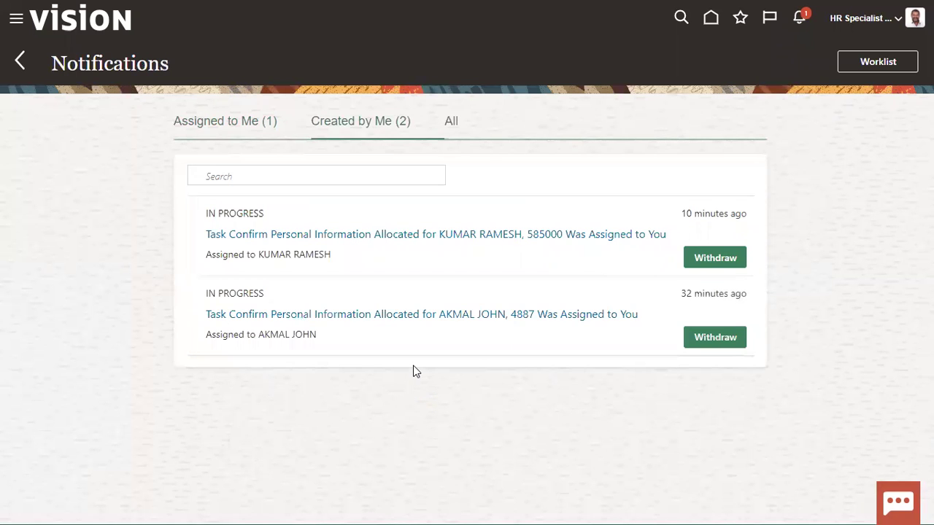
pyautogui.click(449, 123)
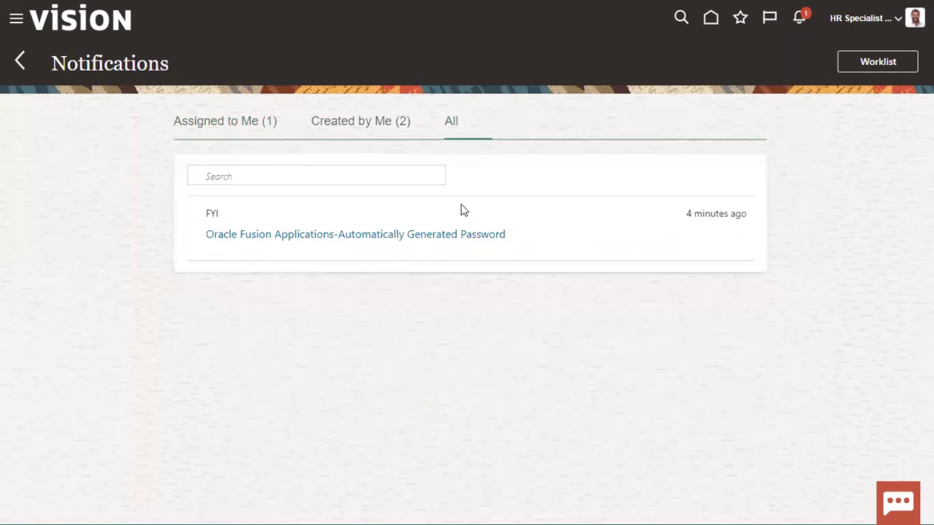
pyautogui.click(260, 124)
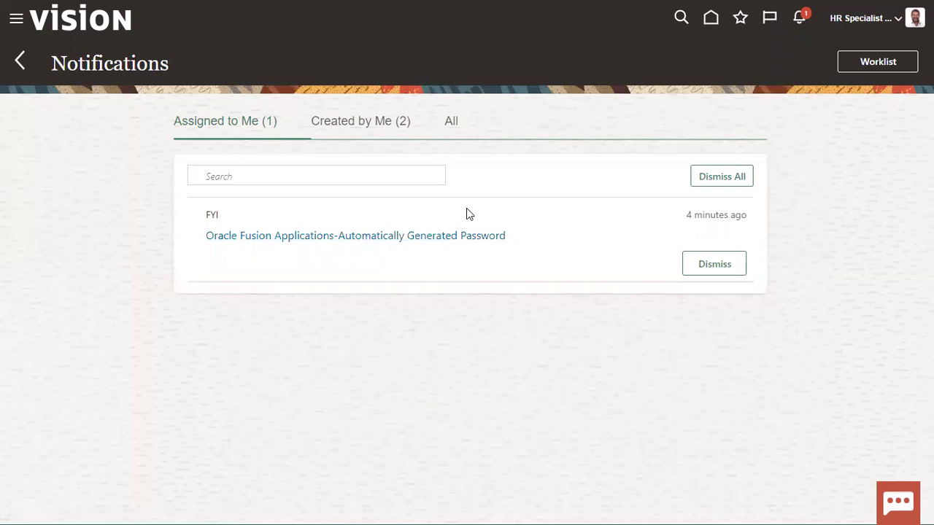
pyautogui.click(16, 21)
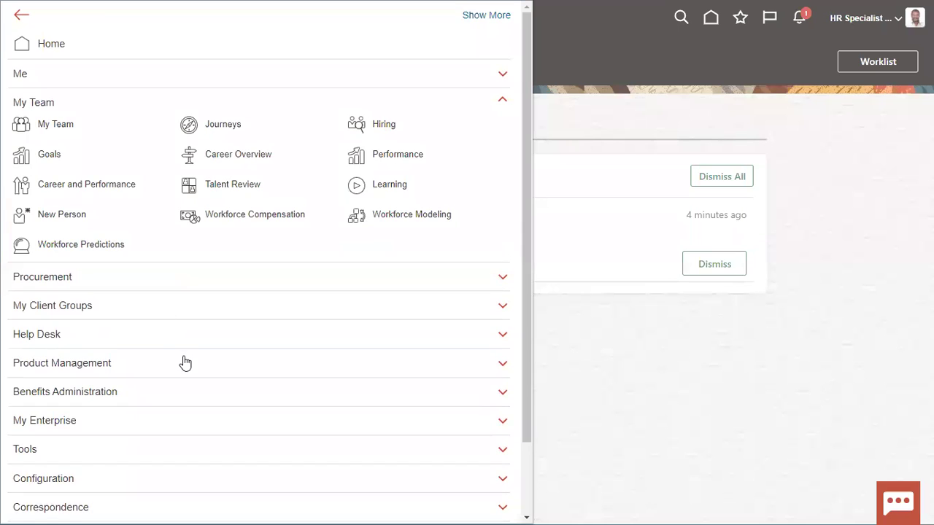
# In the Transaction Console, remove the Failed filter and open the worker's transfer transaction
pyautogui.scroll(-2, 184, 362)
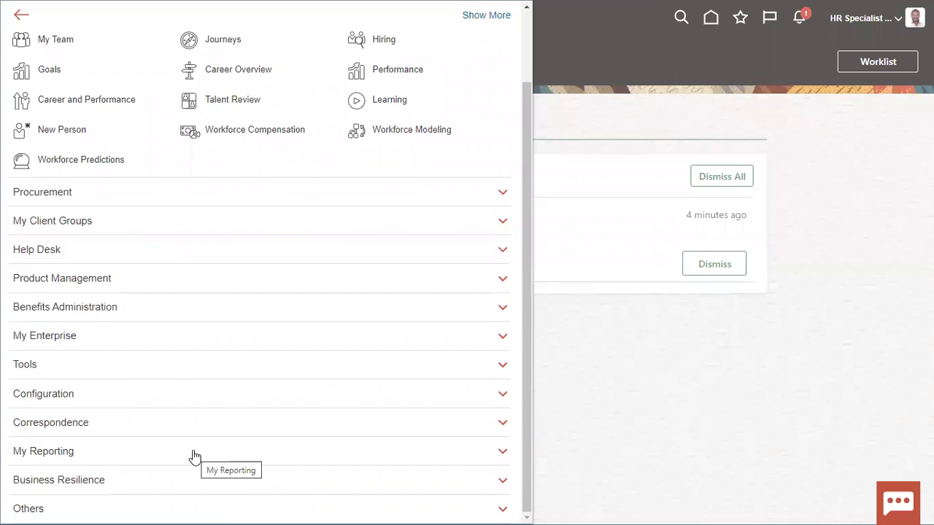
pyautogui.click(51, 365)
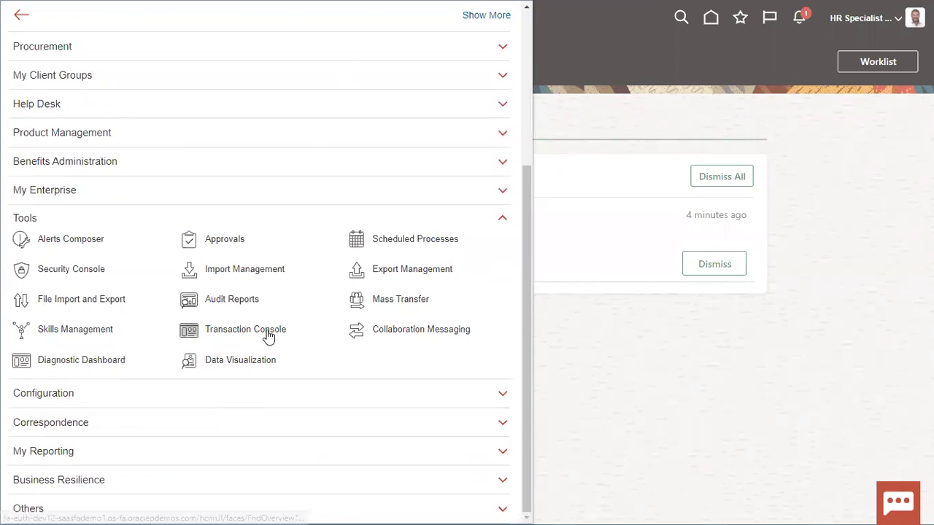
pyautogui.click(267, 339)
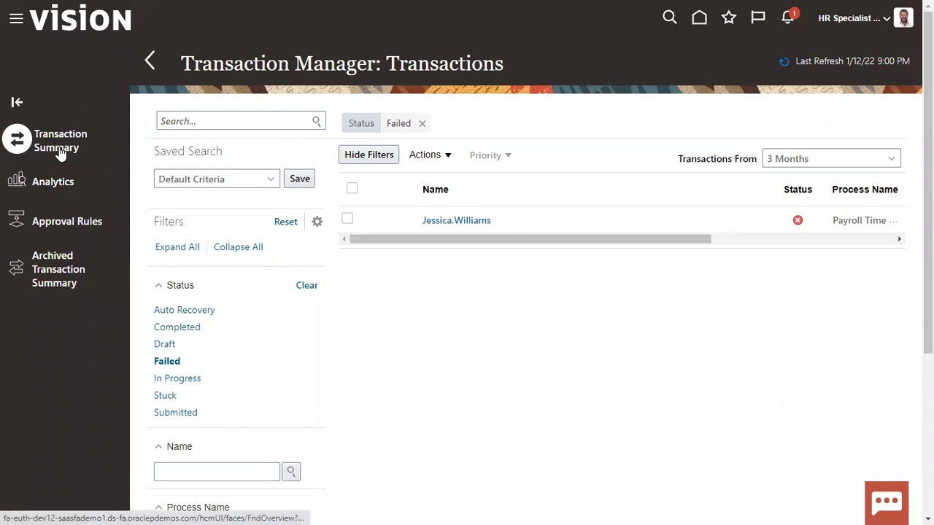
pyautogui.click(422, 123)
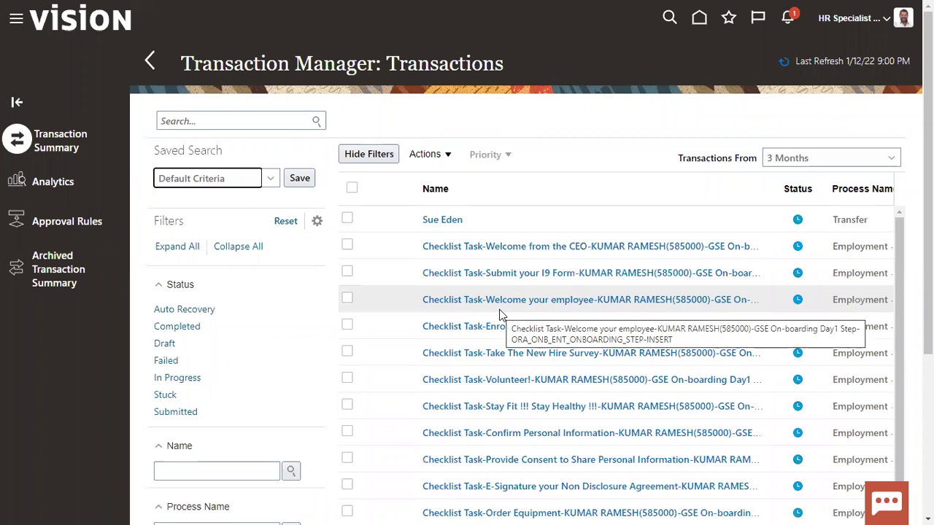
pyautogui.click(547, 220)
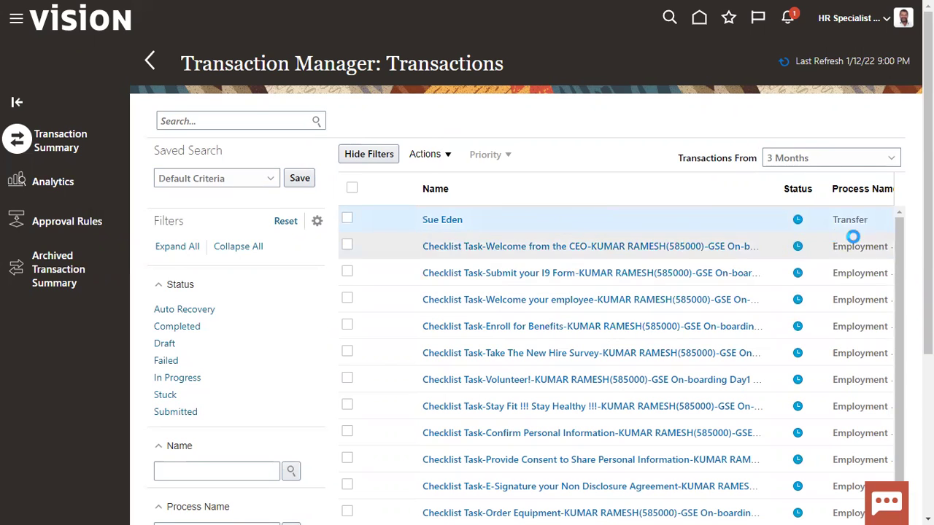
pyautogui.click(447, 220)
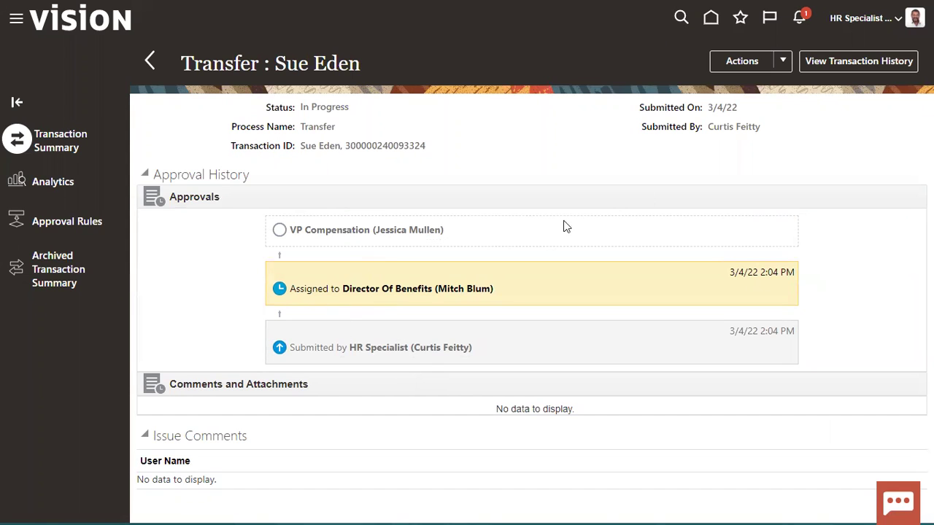
# Show the transaction's available actions, then dismiss the list without choosing one
pyautogui.click(781, 64)
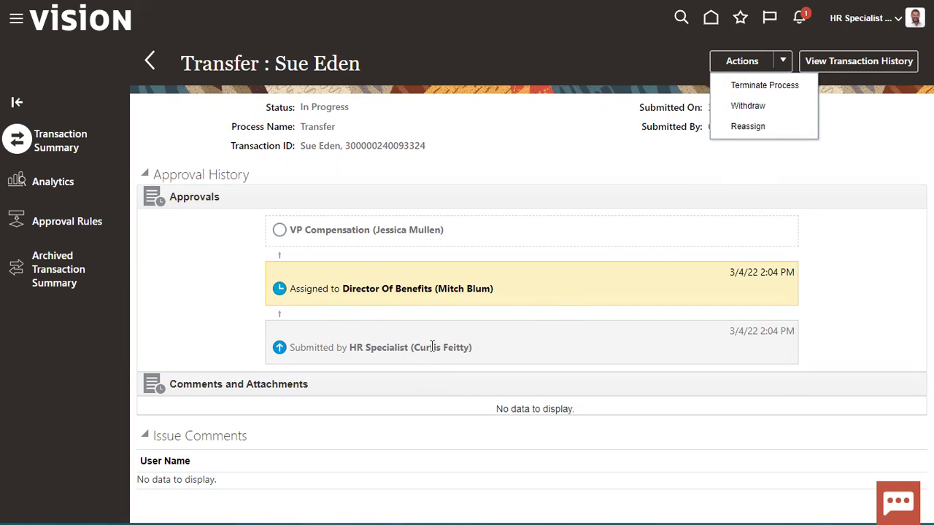
pyautogui.click(459, 345)
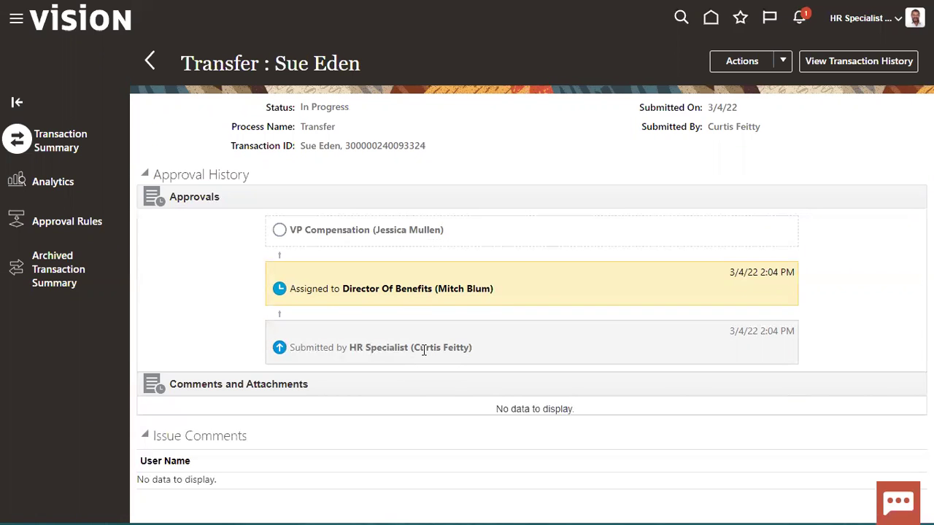
# Find the Director of Benefits' user account in the Security Console Users list and open it
pyautogui.click(16, 18)
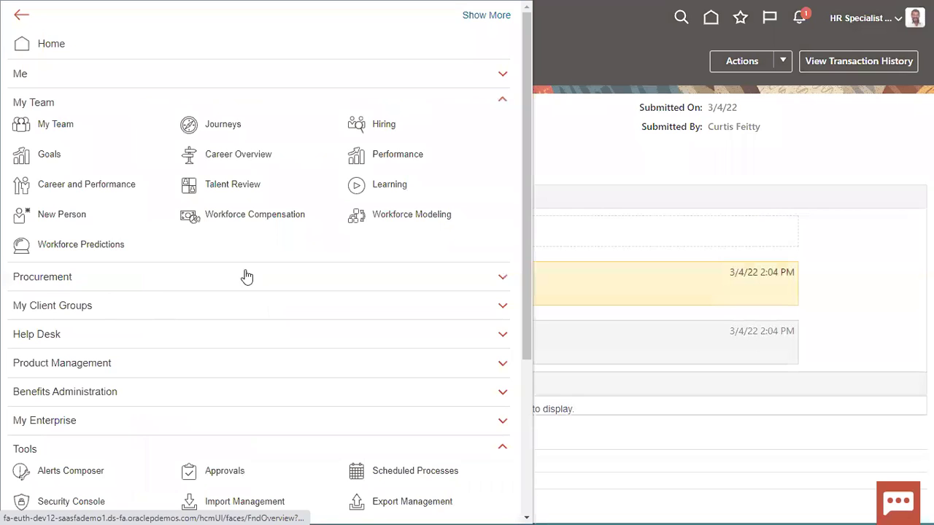
pyautogui.scroll(-3, 163, 377)
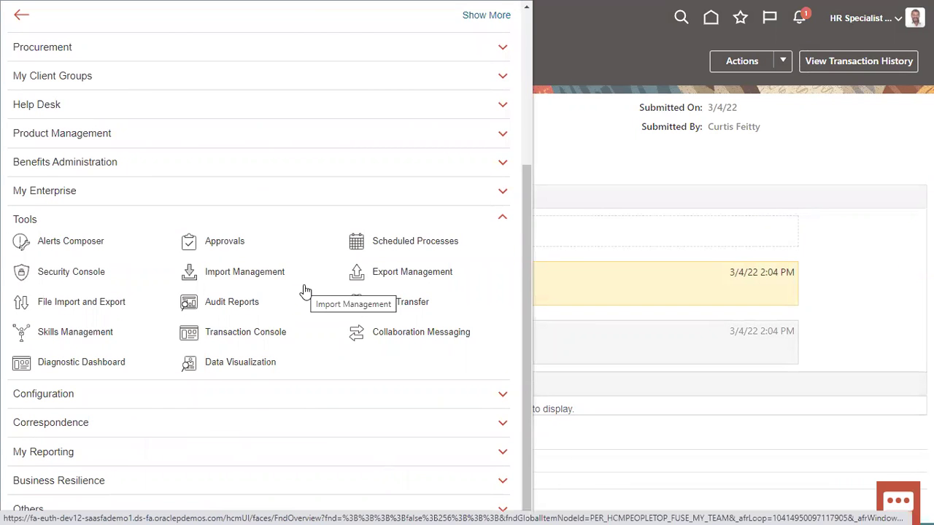
pyautogui.click(63, 273)
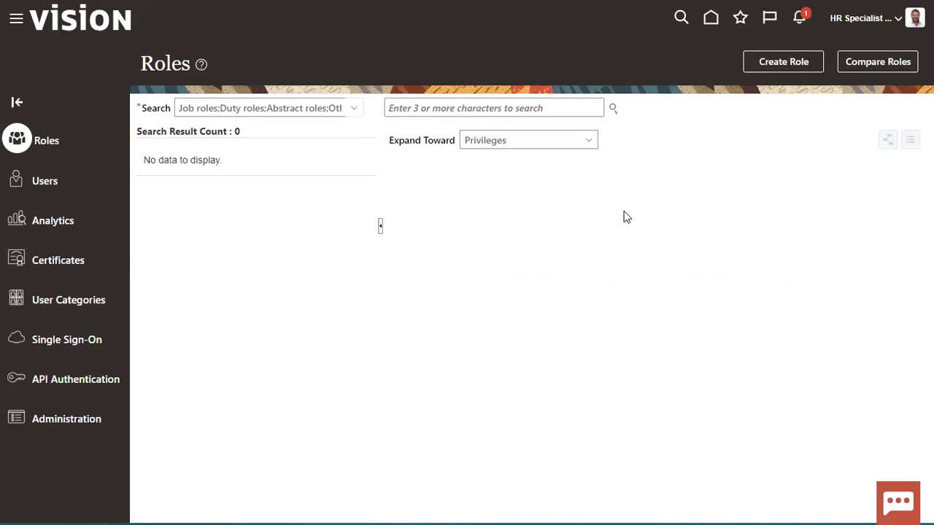
pyautogui.click(16, 179)
pyautogui.click(481, 105)
pyautogui.write('MITCH')
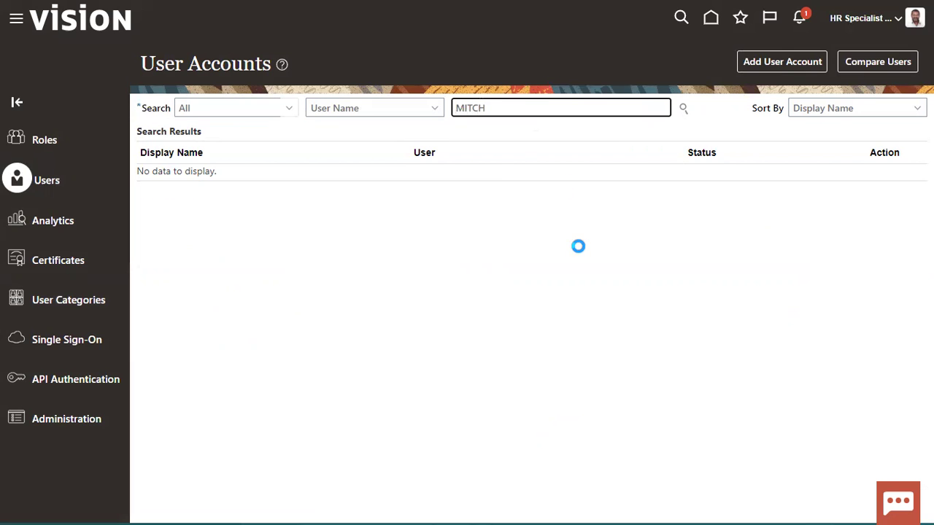
pyautogui.press('Return')
pyautogui.click(498, 236)
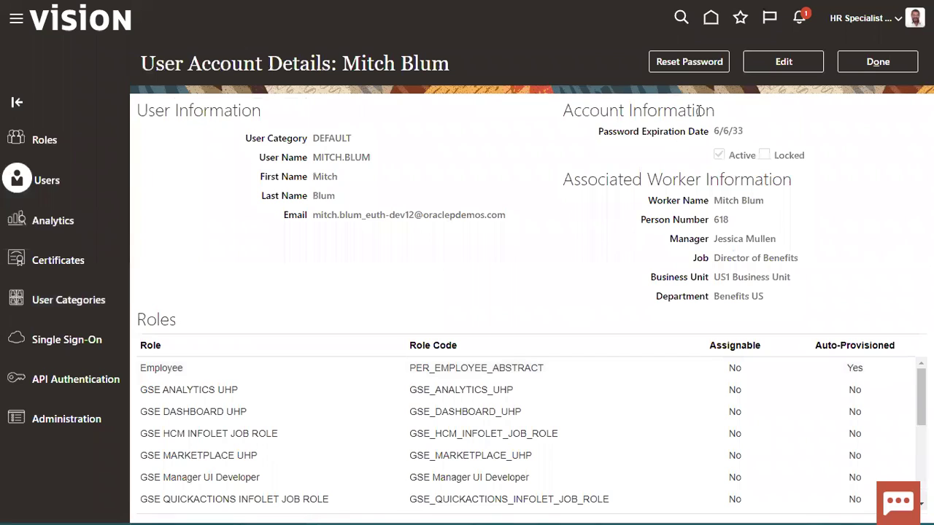
# Reset that account's password manually, entering and confirming the new password
pyautogui.click(697, 64)
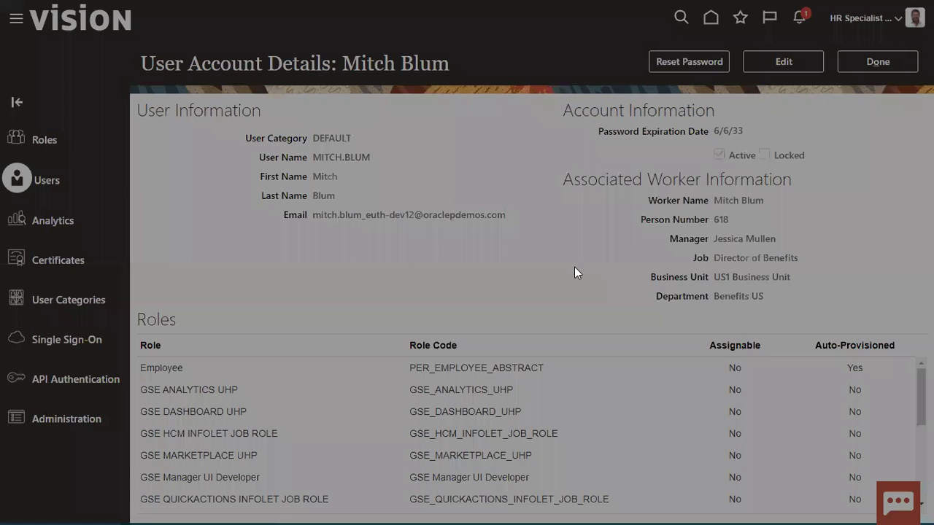
pyautogui.click(313, 236)
pyautogui.click(362, 264)
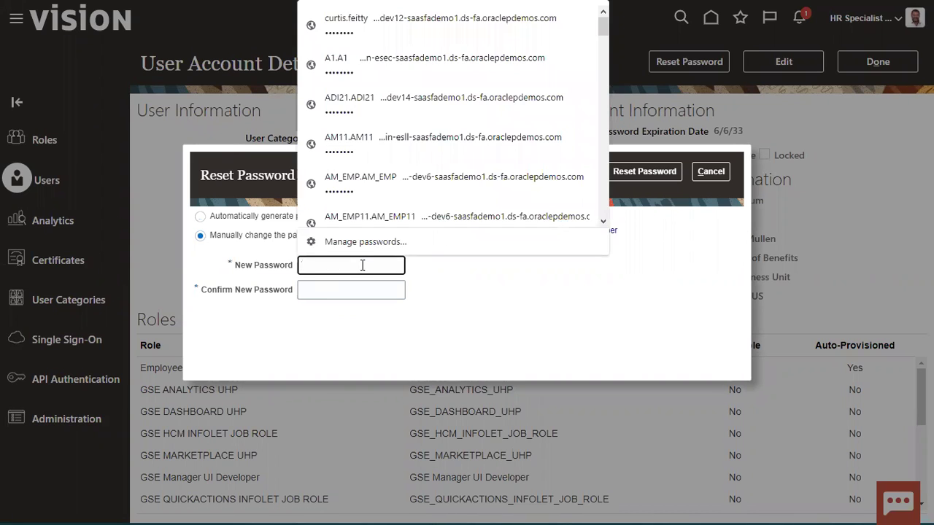
pyautogui.write('Welcome1')
pyautogui.press('Tab')
pyautogui.write('Welcome1')
pyautogui.click(647, 177)
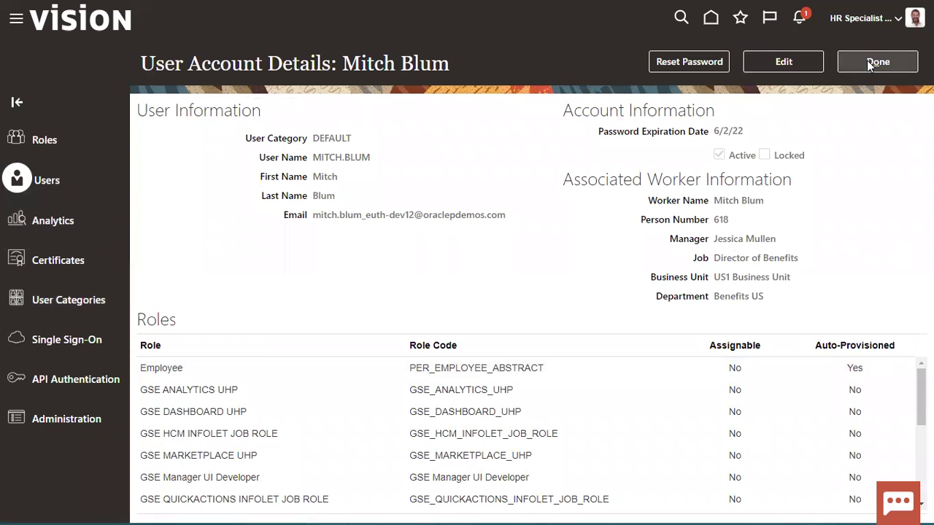
pyautogui.click(868, 61)
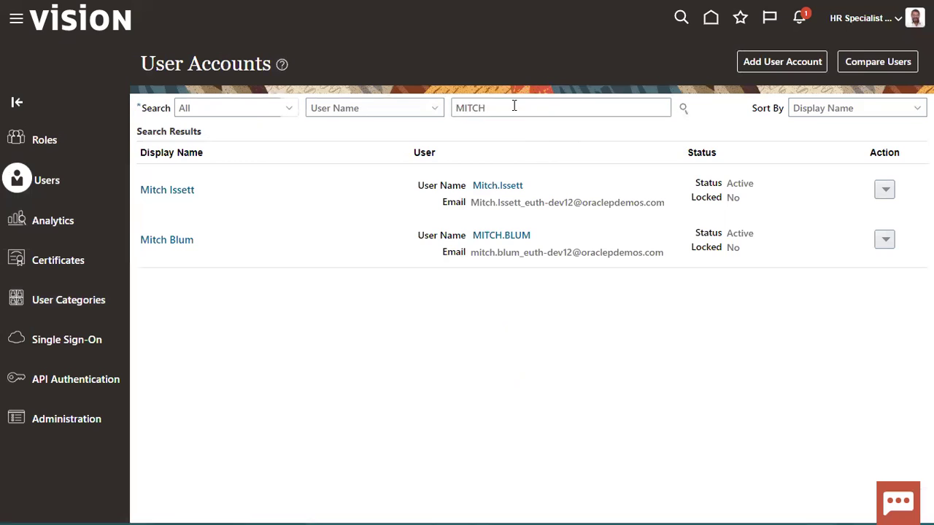
pyautogui.click(264, 101)
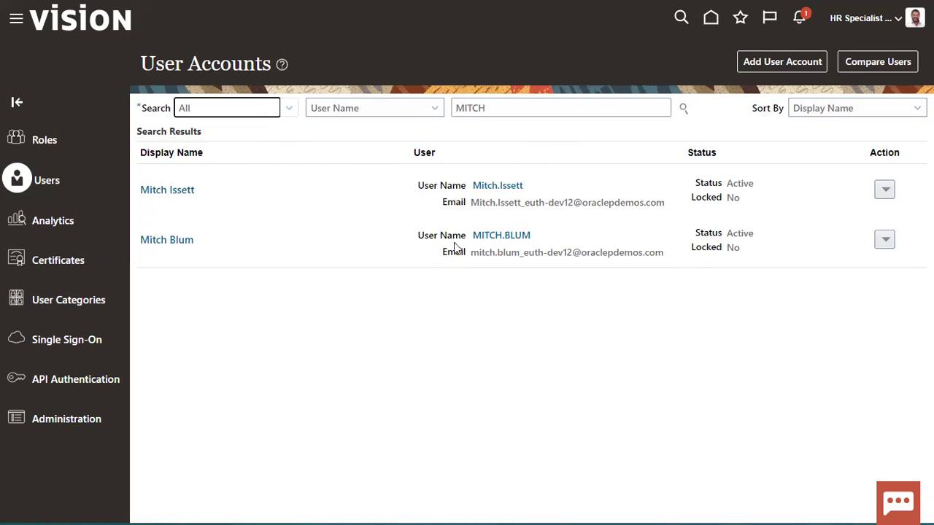
pyautogui.doubleClick(504, 106)
pyautogui.write('JESSICA')
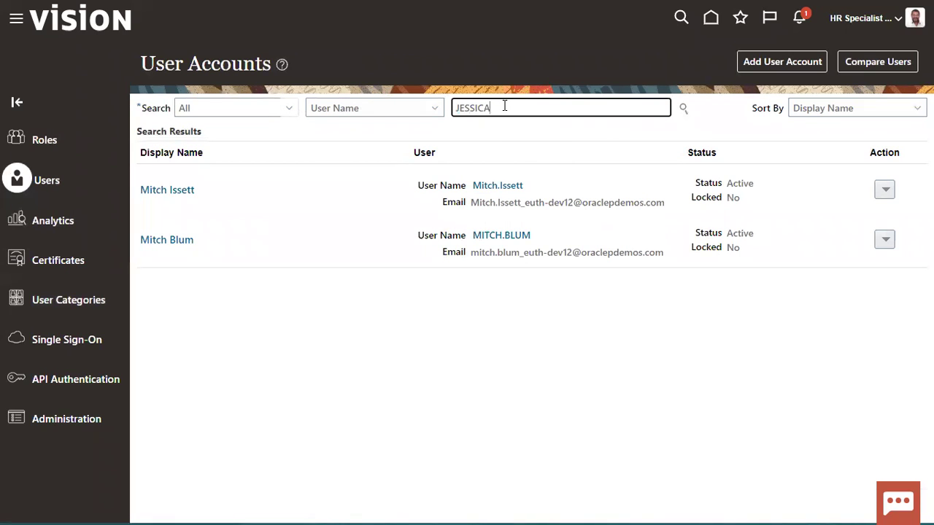
pyautogui.press('Return')
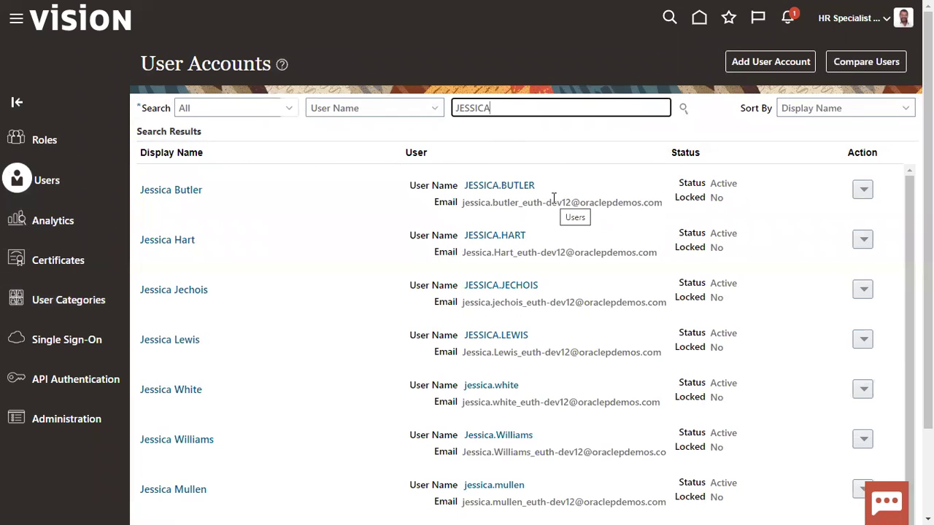
pyautogui.scroll(-2, 541, 442)
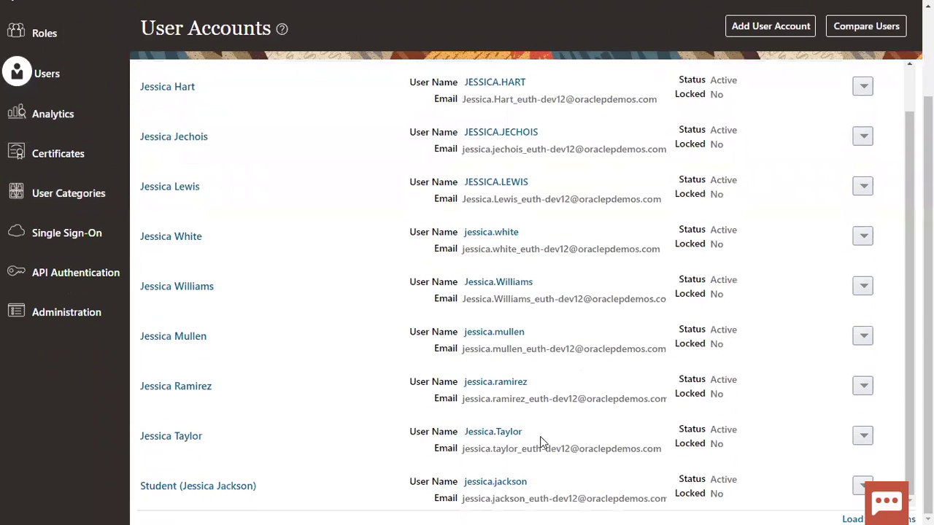
pyautogui.click(500, 334)
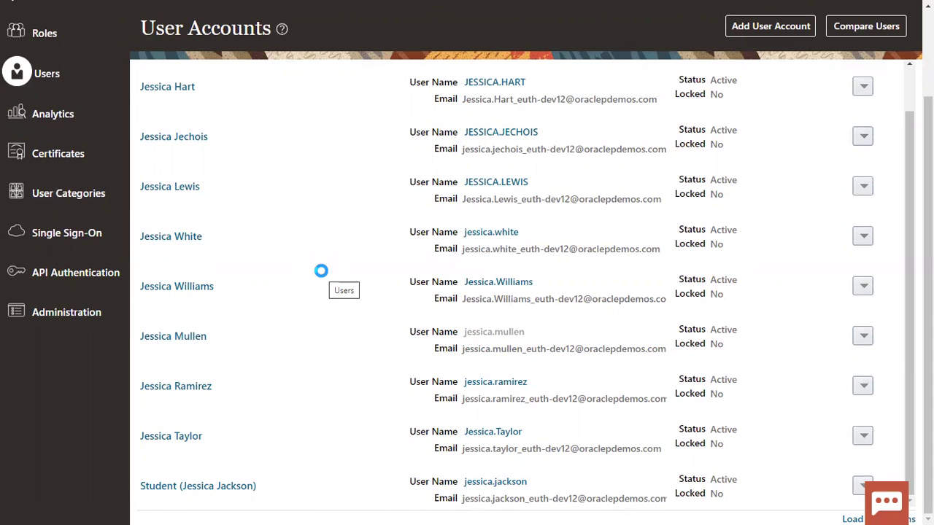
# Reset the VP account's password manually, entering and confirming the new password
pyautogui.click(687, 62)
pyautogui.click(307, 236)
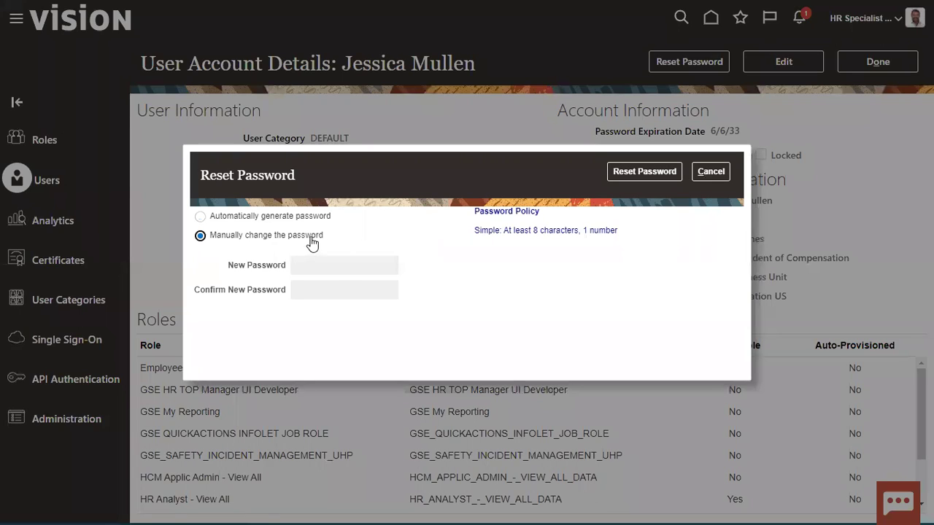
pyautogui.click(347, 266)
pyautogui.write('Welcom')
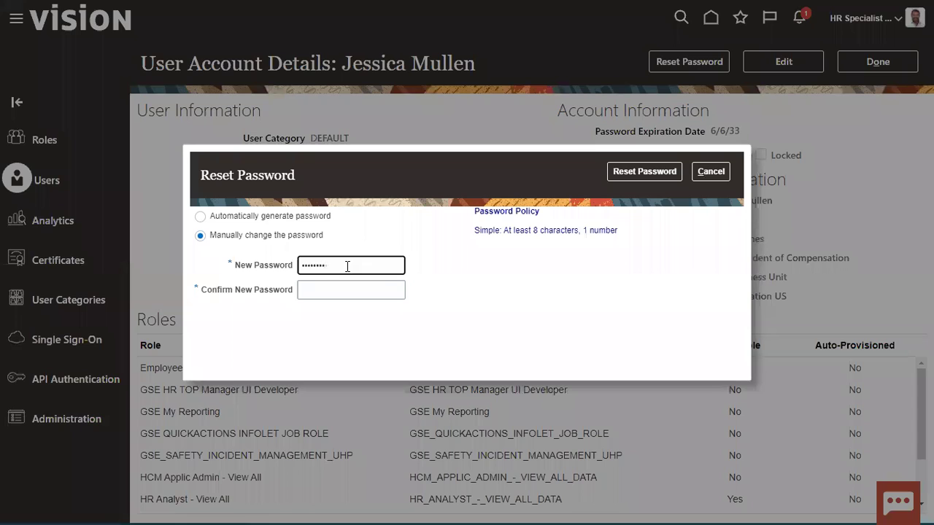
pyautogui.press('Tab')
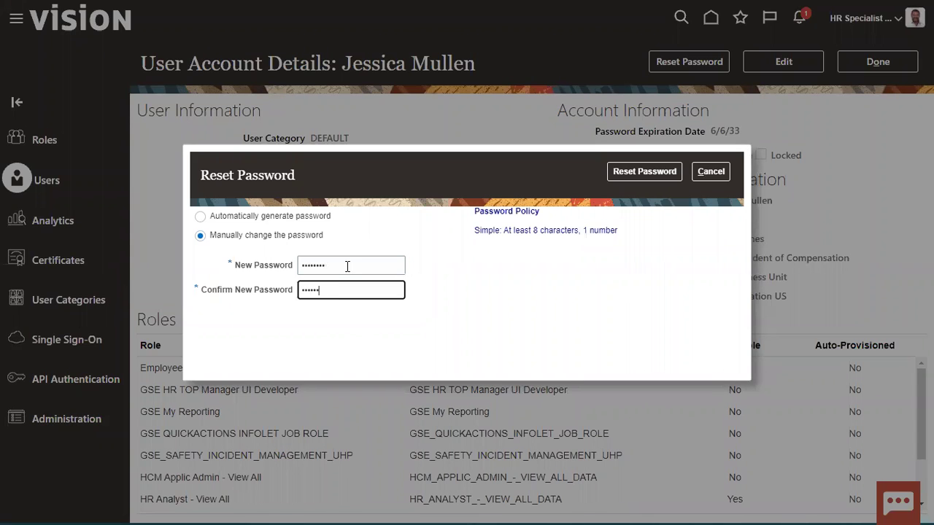
pyautogui.click(633, 172)
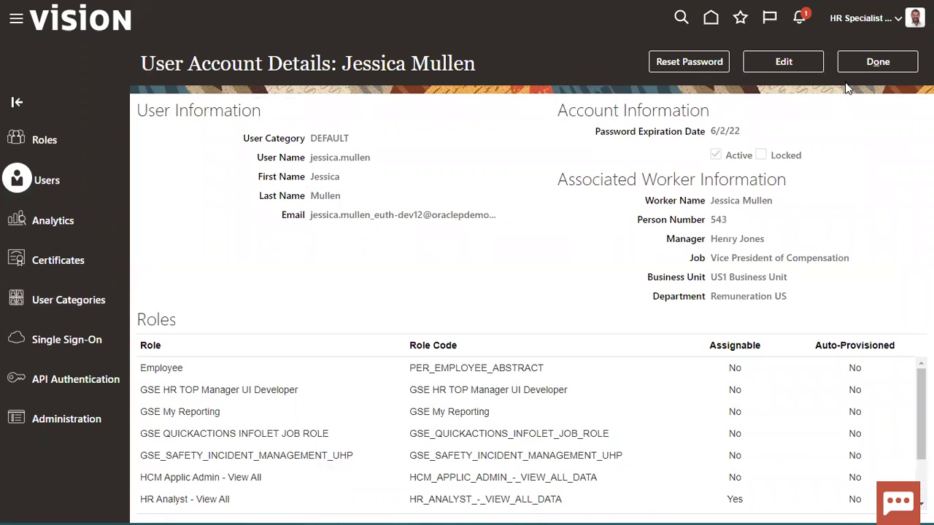
# Close the account details and sign out of the HR specialist session
pyautogui.click(854, 56)
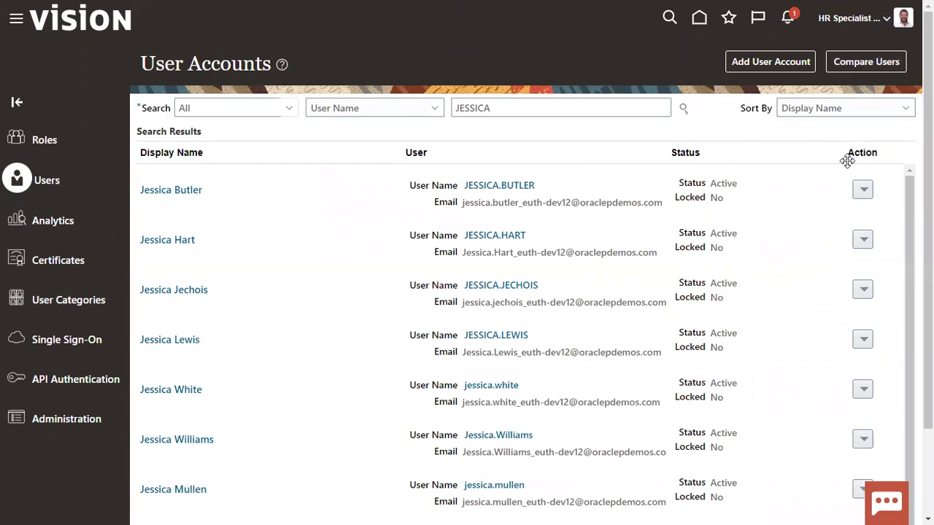
pyautogui.click(881, 20)
pyautogui.click(873, 48)
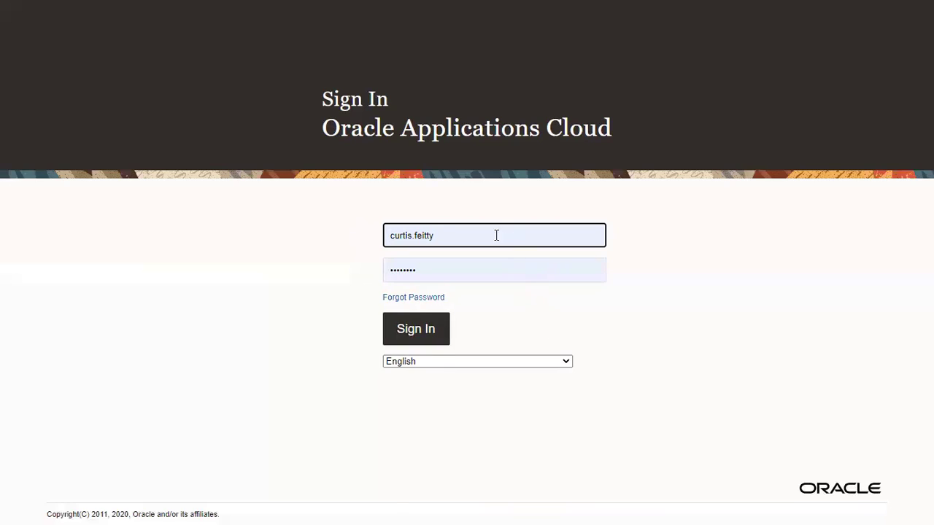
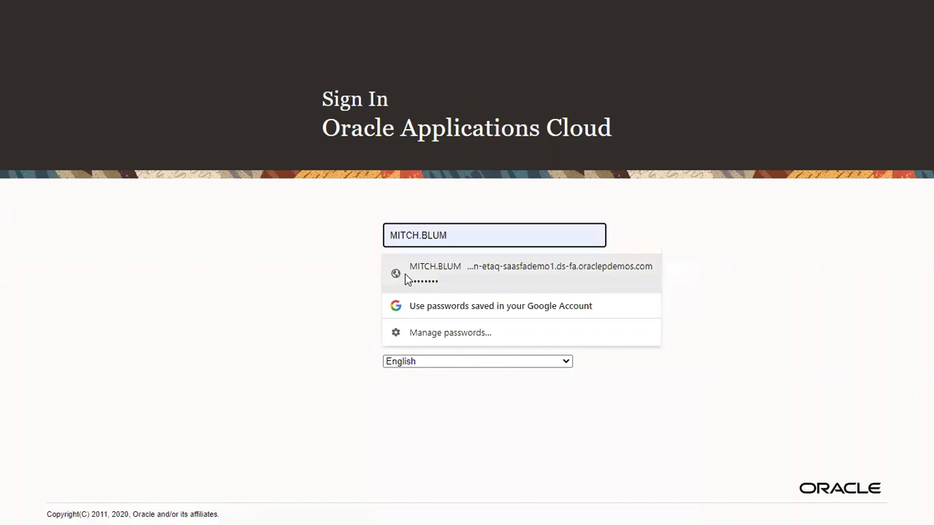
# Sign in with the Director of Benefits' saved login and approve the pending transfer
pyautogui.click(412, 274)
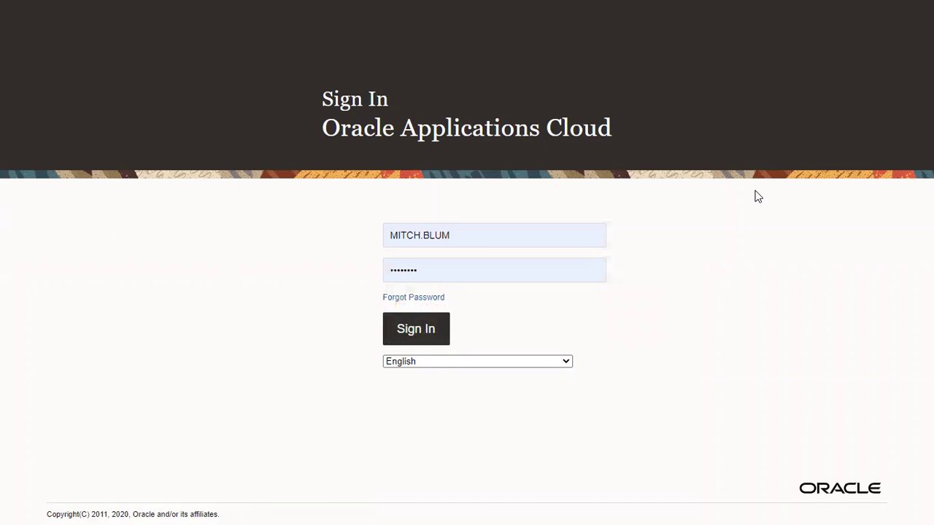
pyautogui.press('Return')
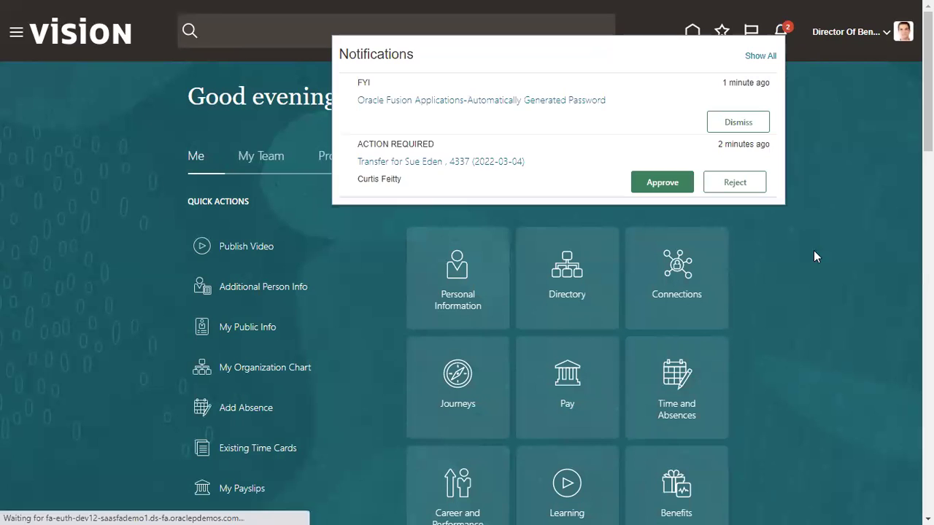
pyautogui.click(662, 183)
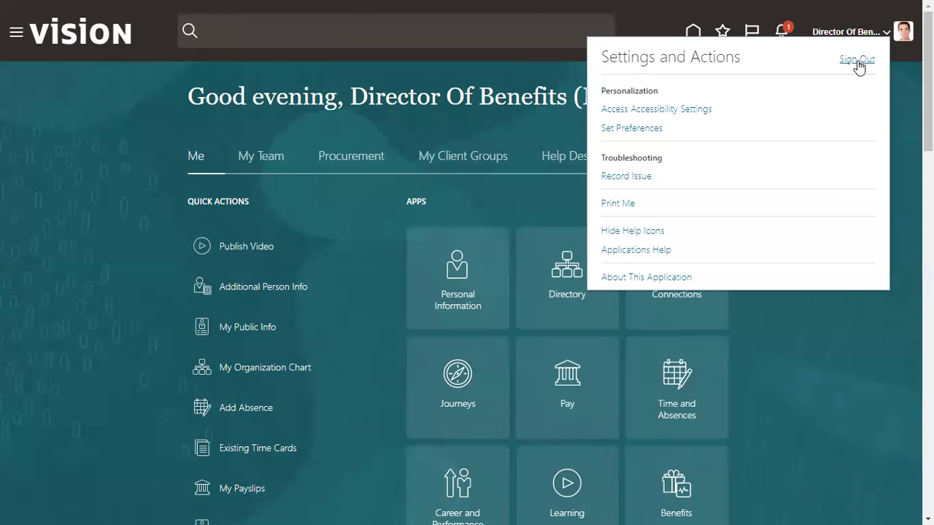
pyautogui.click(855, 60)
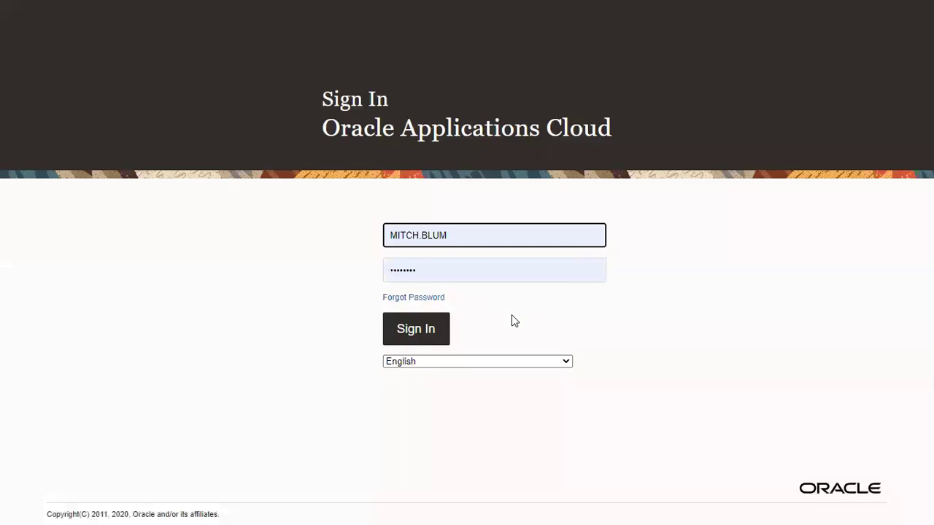
# Sign in with the VP of Compensation's saved login
pyautogui.hotkey('ctrl', 'a')
pyautogui.write('JES')
pyautogui.click(452, 271)
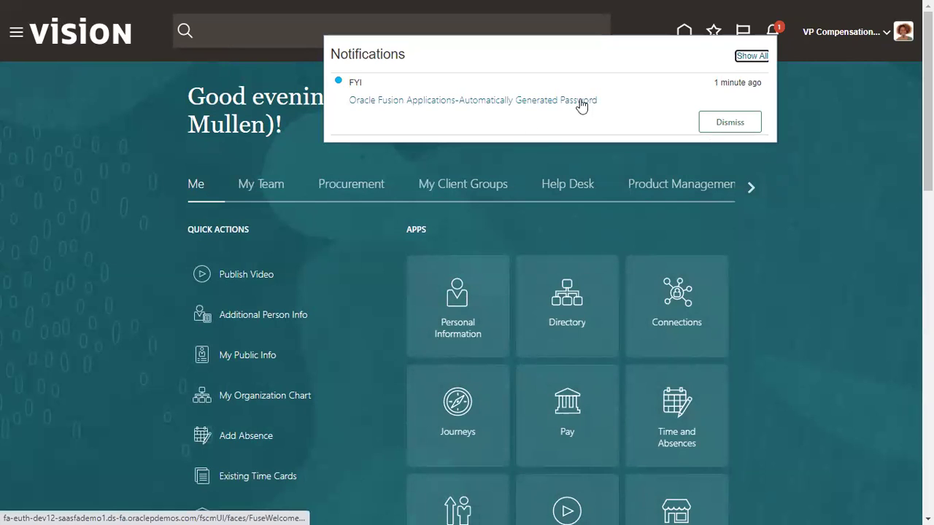
# From All notifications, open the transfer request and submit its approval
pyautogui.click(751, 57)
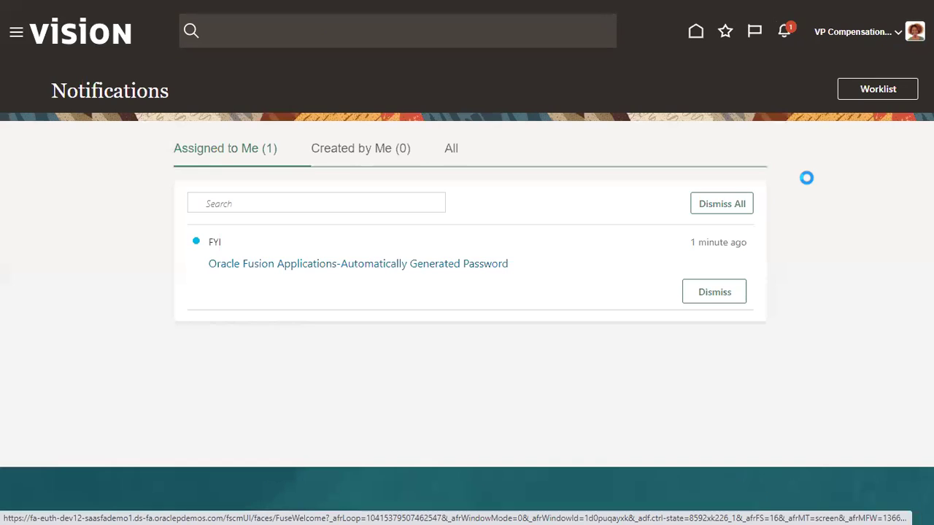
pyautogui.click(396, 155)
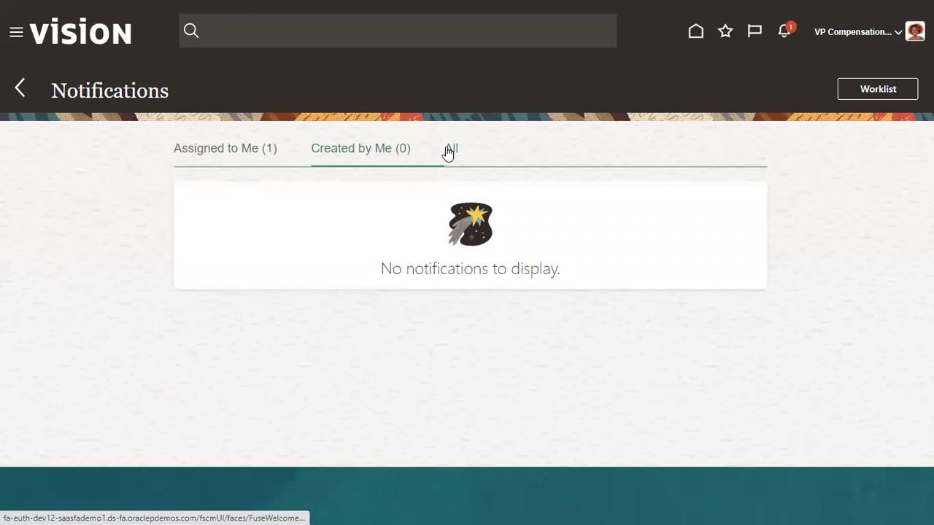
pyautogui.click(449, 150)
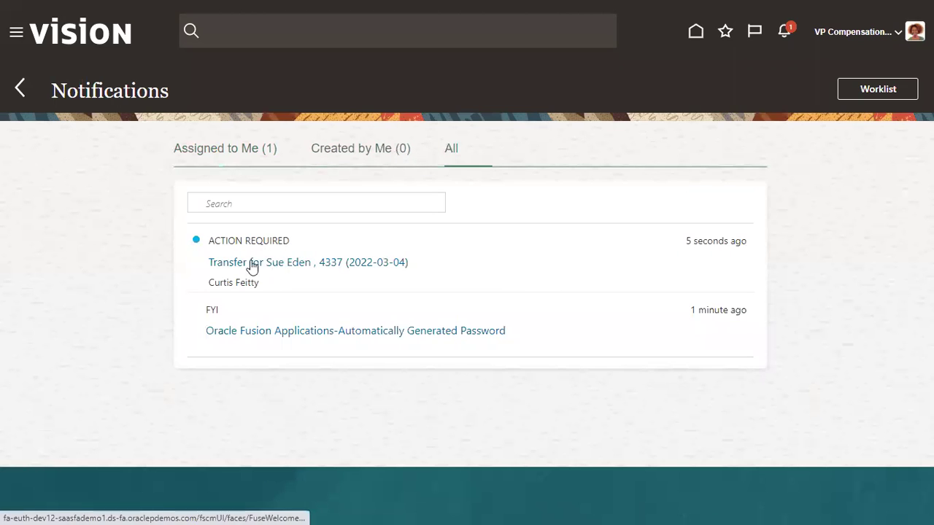
pyautogui.click(282, 269)
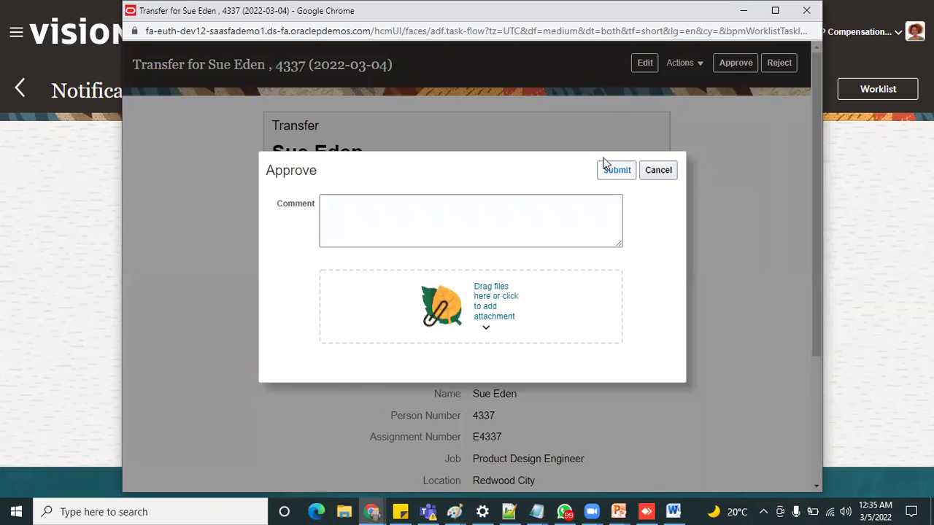
pyautogui.click(604, 165)
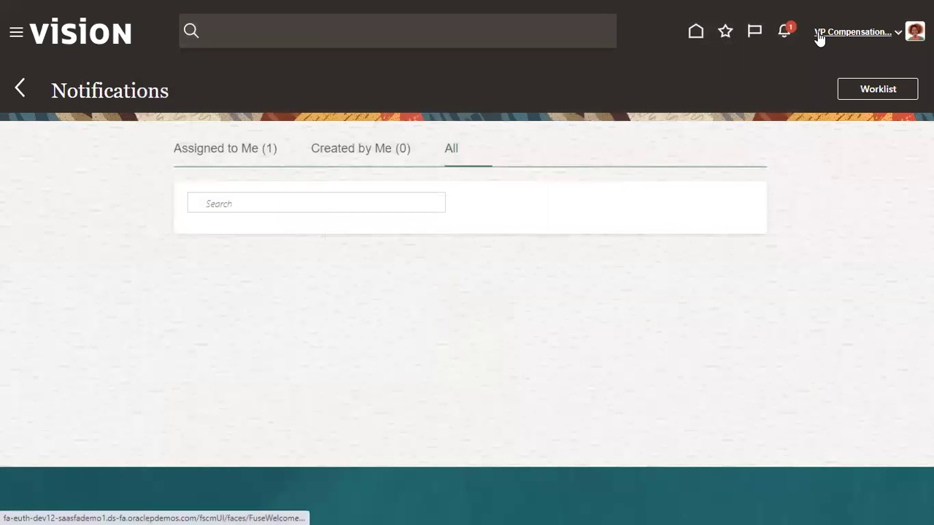
# Switch back to the HR Specialist's saved login and open My Team from the Navigator
pyautogui.click(818, 36)
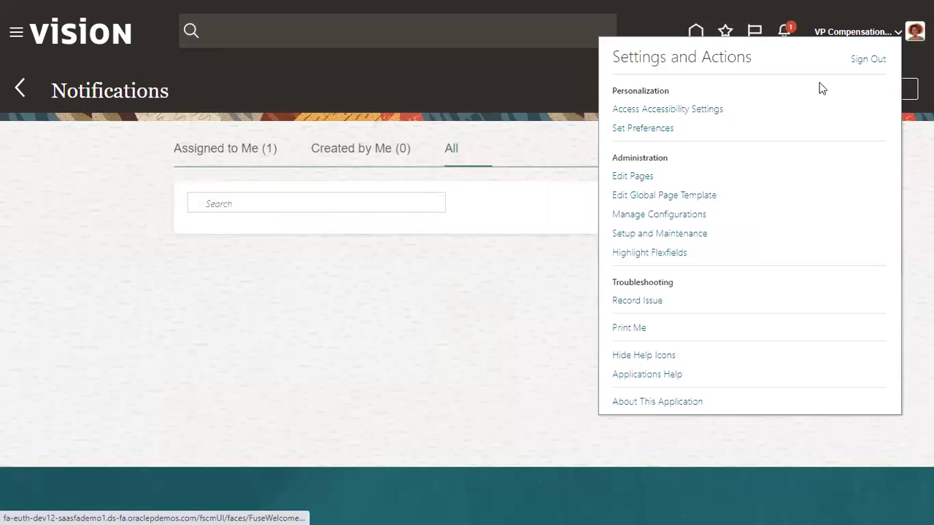
pyautogui.click(856, 61)
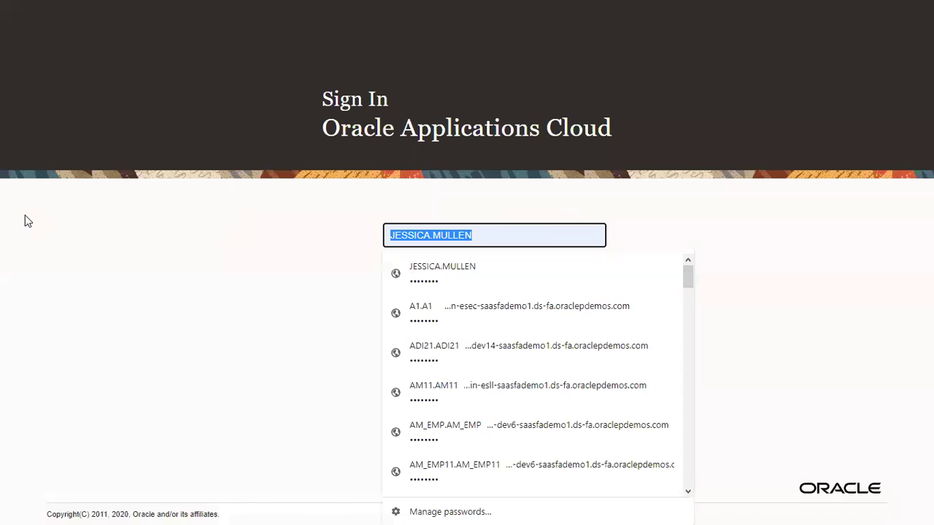
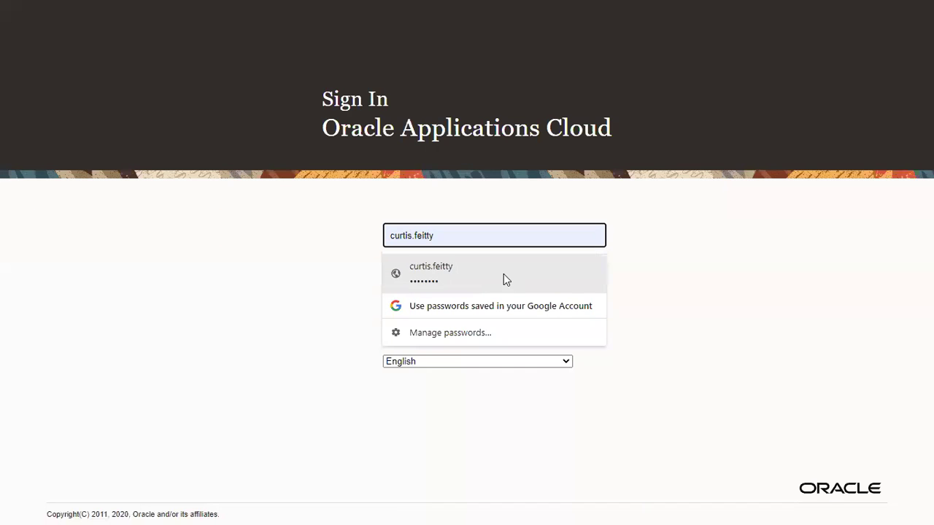
pyautogui.click(503, 273)
pyautogui.click(423, 331)
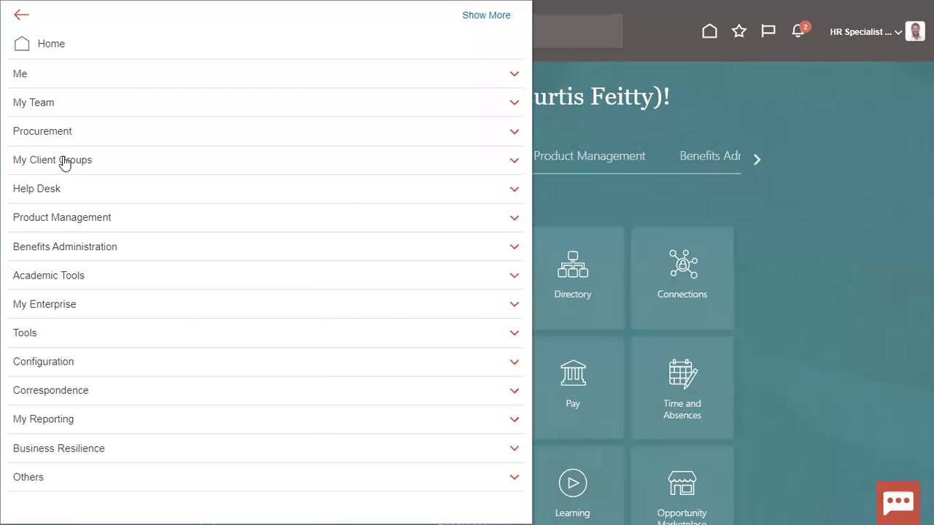
pyautogui.click(60, 109)
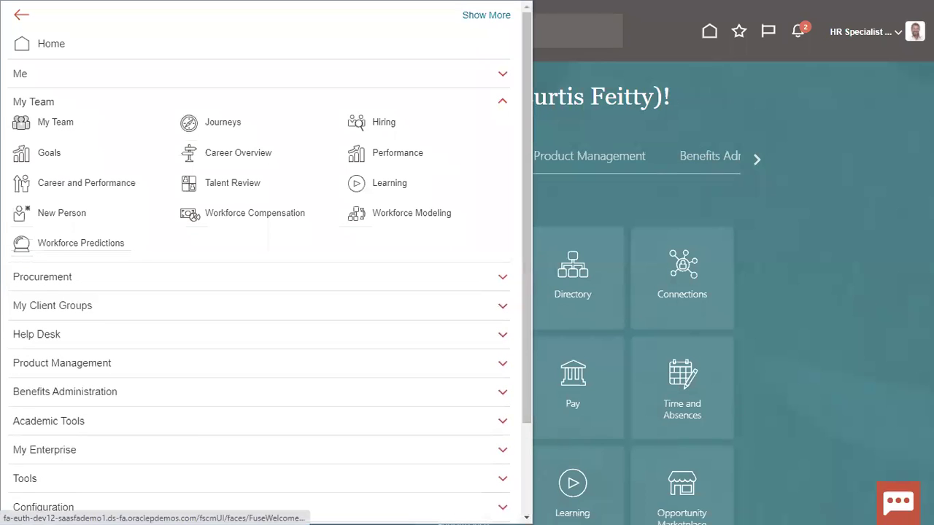
pyautogui.click(57, 122)
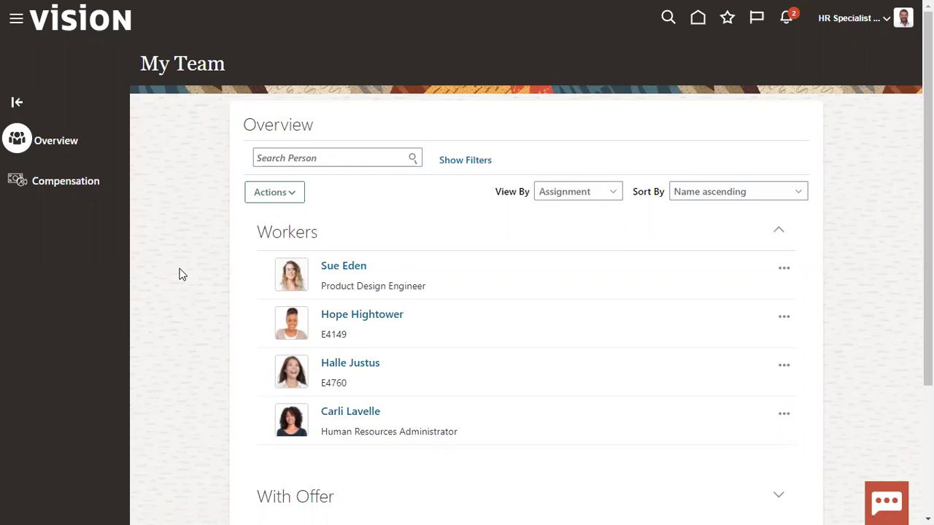
# Open the Product Design Engineer's Employment Info, confirm location Redwood City, and view notifications
pyautogui.click(348, 276)
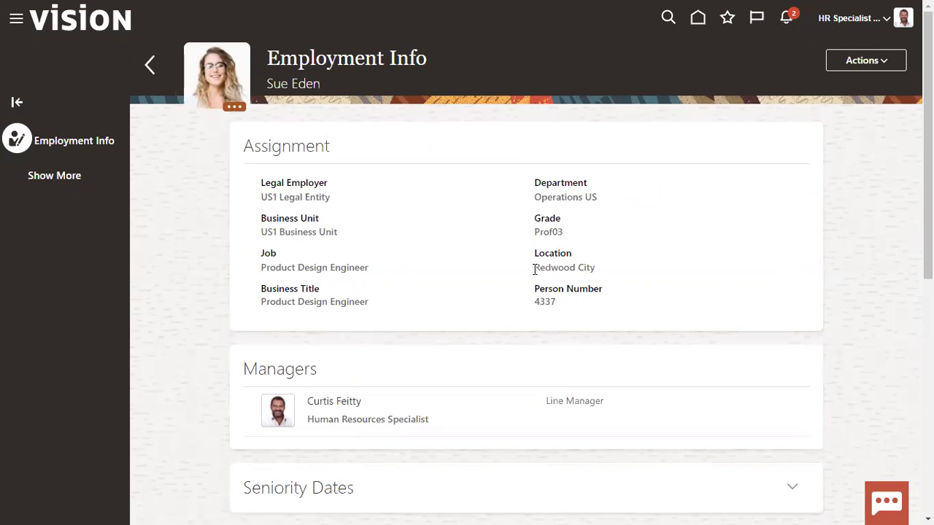
pyautogui.moveTo(535, 267); pyautogui.dragTo(605, 275)
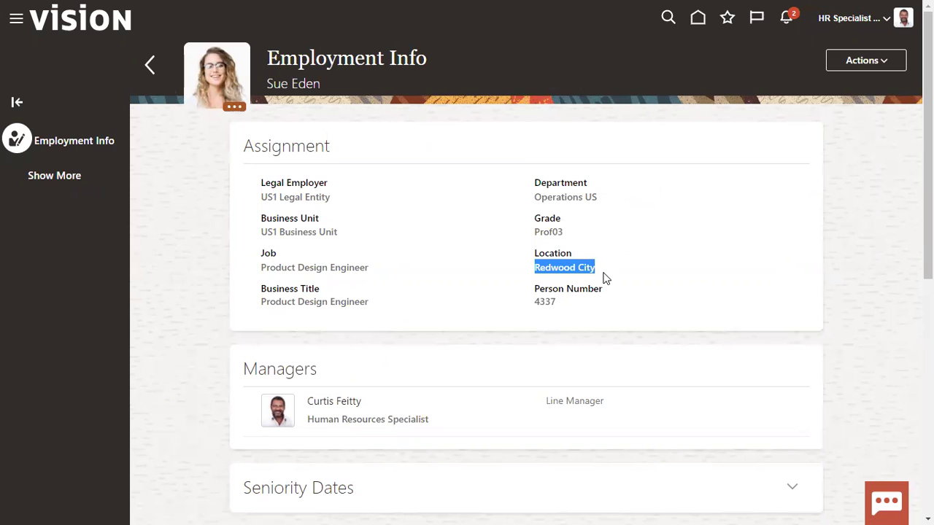
pyautogui.click(788, 19)
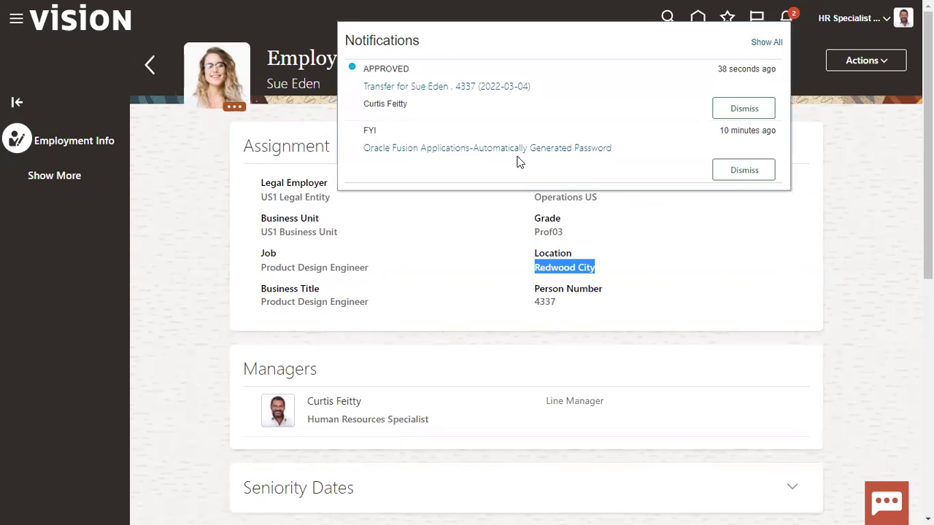
# Open the approved transfer notification and compare the locations: Redwood City to Los Angeles
pyautogui.click(420, 88)
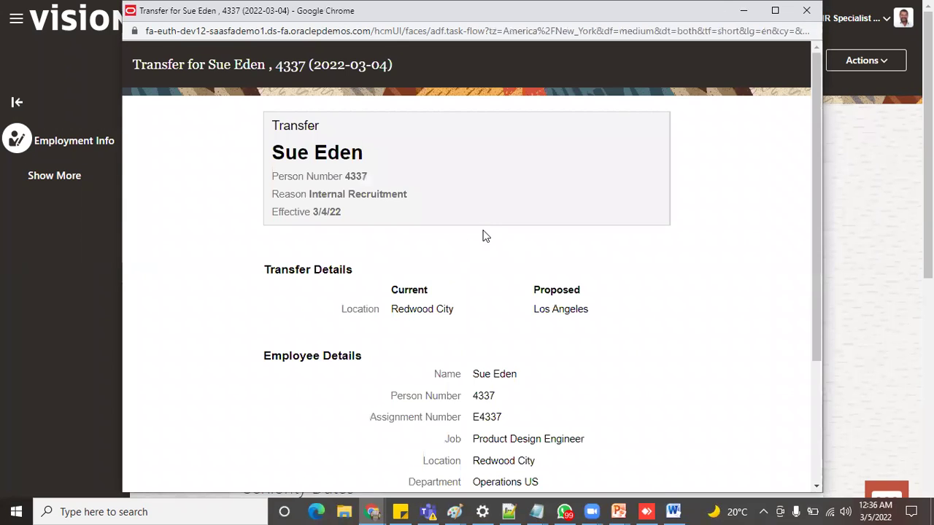
pyautogui.scroll(-3, 485, 236)
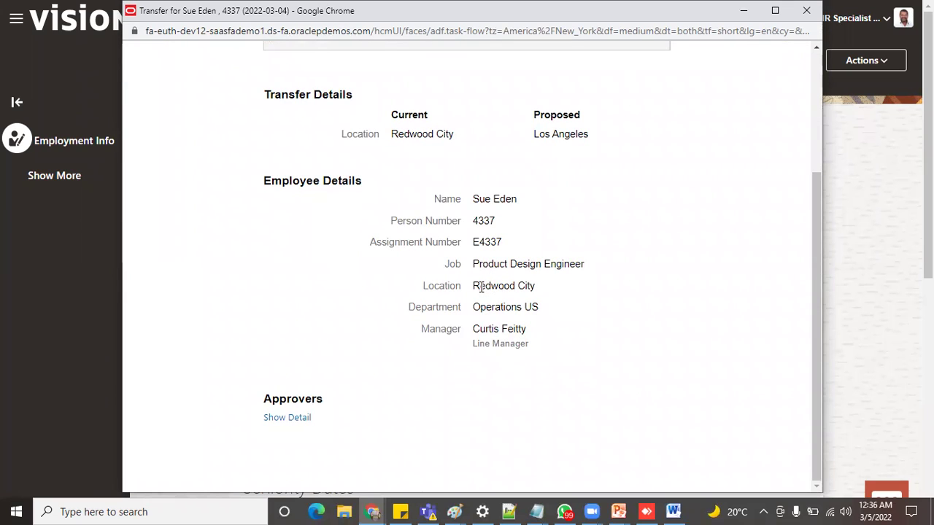
pyautogui.moveTo(474, 286); pyautogui.dragTo(563, 290)
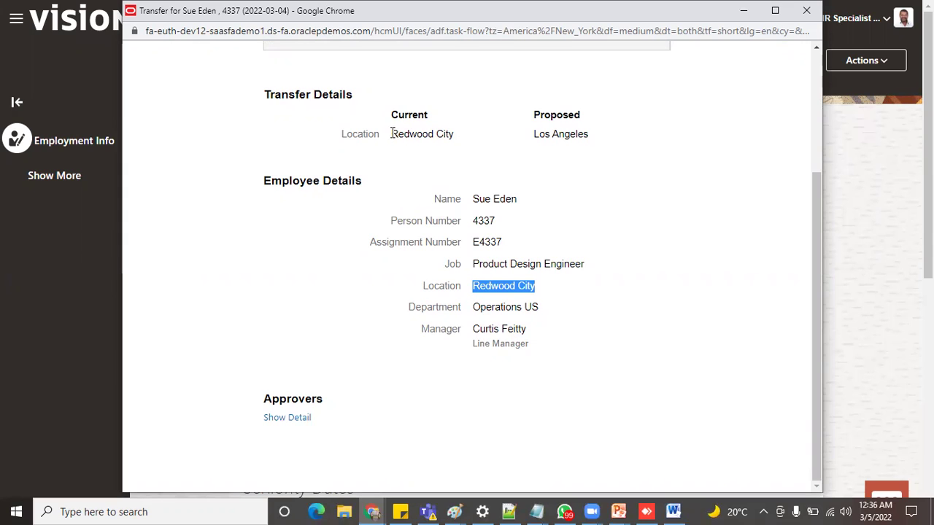
pyautogui.moveTo(391, 134); pyautogui.dragTo(450, 133)
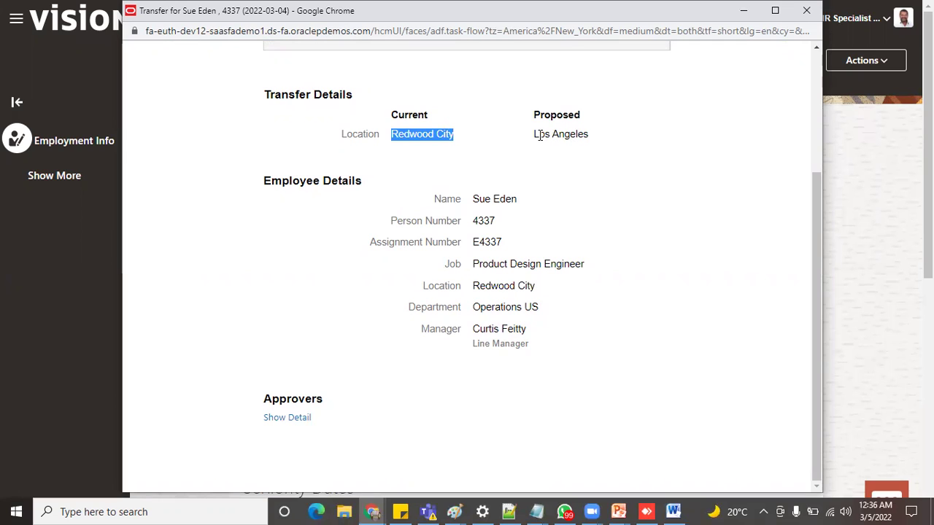
pyautogui.moveTo(533, 134); pyautogui.dragTo(594, 140)
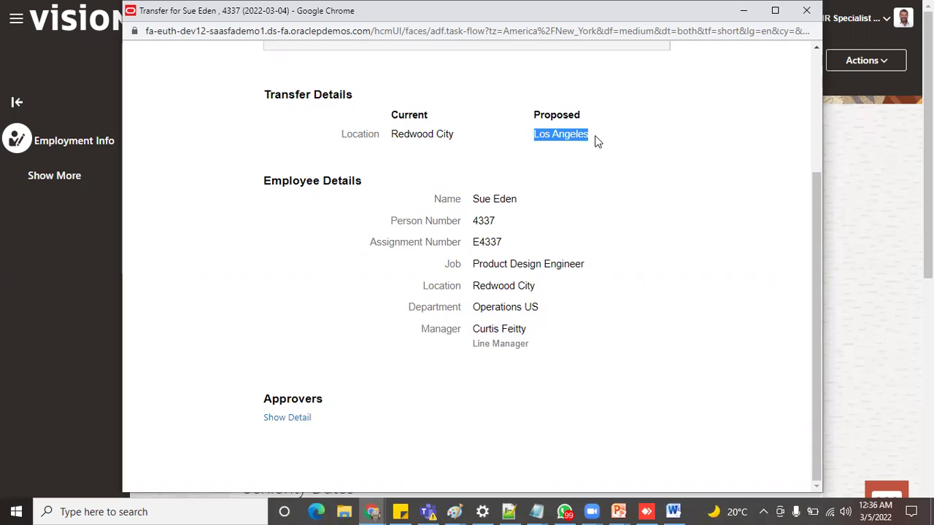
# Show the transfer's approver details, confirm both approvals, and close the details window
pyautogui.click(307, 420)
pyautogui.scroll(-2, 447, 402)
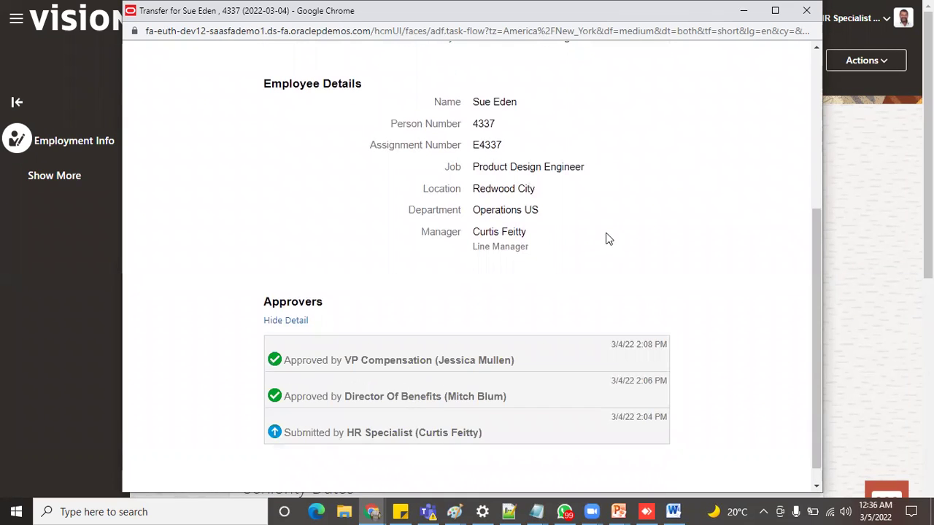
pyautogui.scroll(5, 584, 255)
pyautogui.click(807, 15)
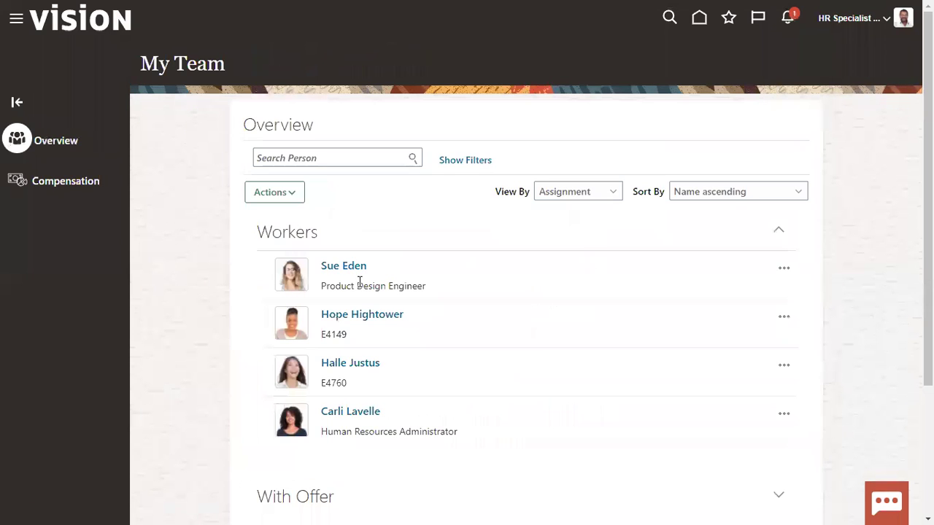
# Open the Product Design Engineer's employment record from the Workers list
pyautogui.click(352, 267)
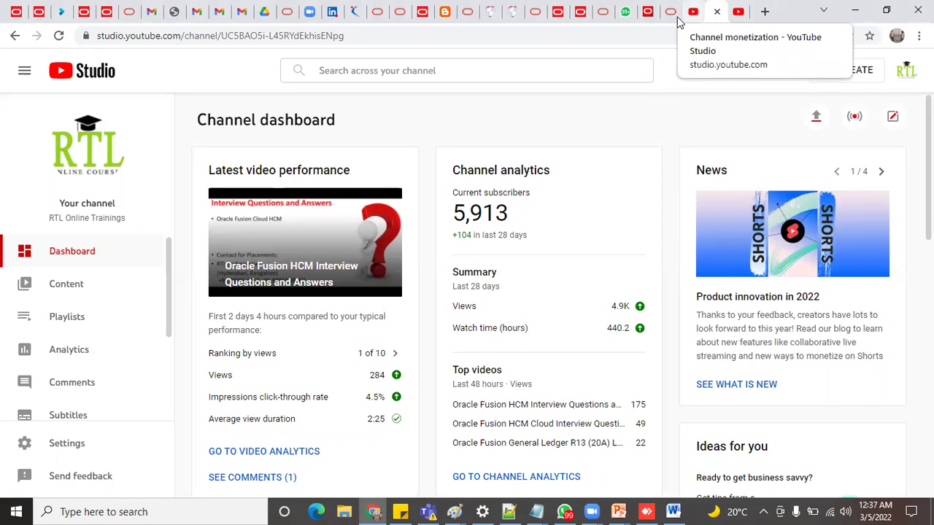
# Look over the YouTube Studio channel monetization page, then return to the Oracle Vision welcome page
pyautogui.click(645, 11)
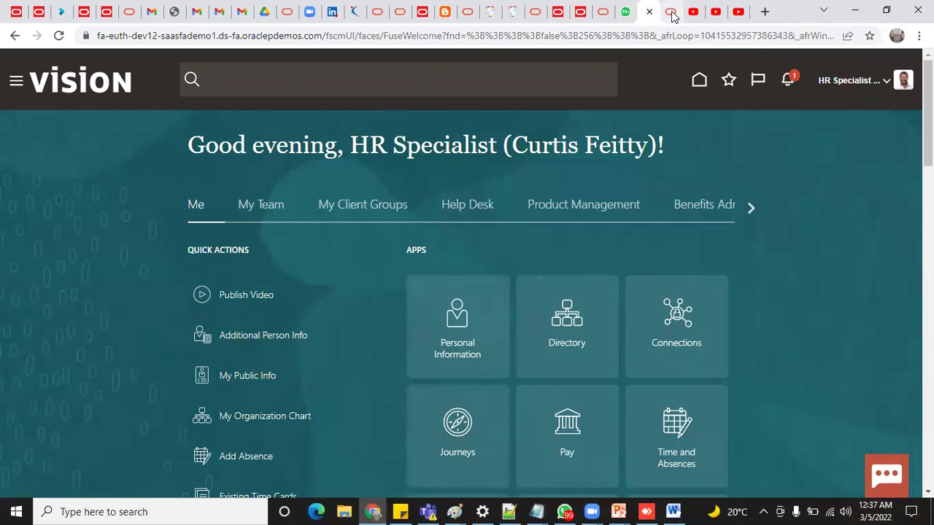
pyautogui.click(671, 11)
pyautogui.click(695, 13)
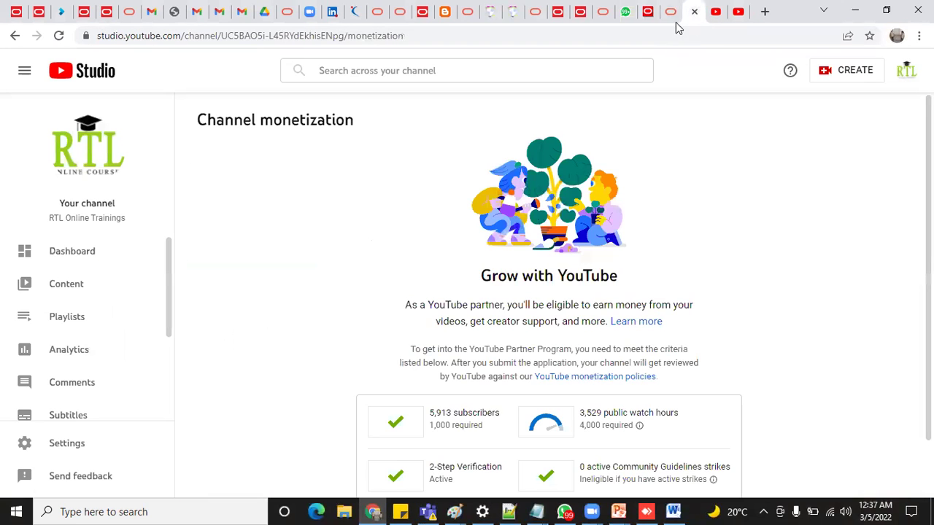
pyautogui.click(642, 14)
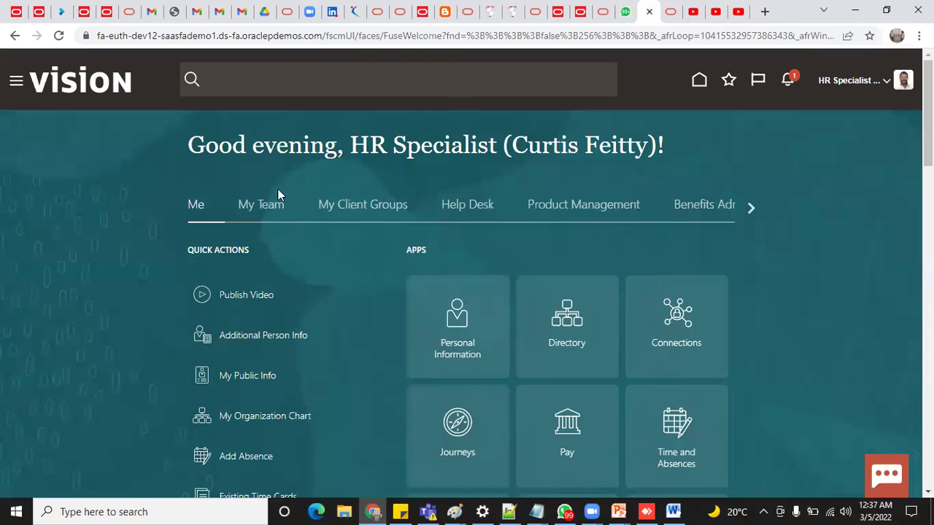
# Reopen the Product Design Engineer from My Team and verify the location now reads Los Angeles
pyautogui.click(16, 83)
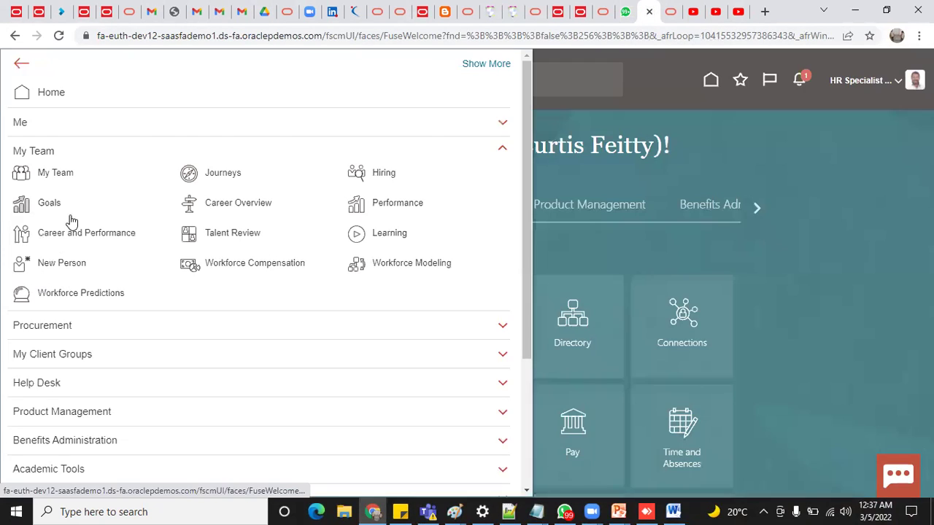
pyautogui.click(60, 177)
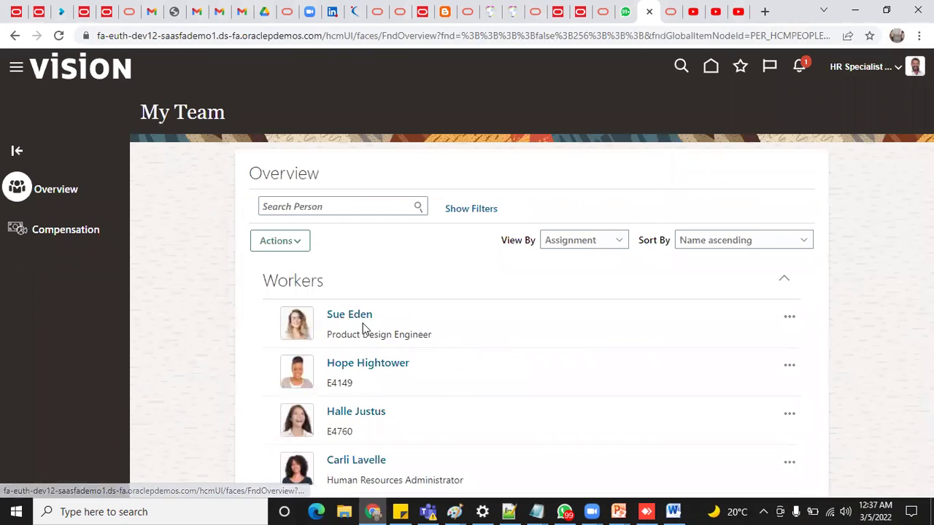
pyautogui.click(481, 333)
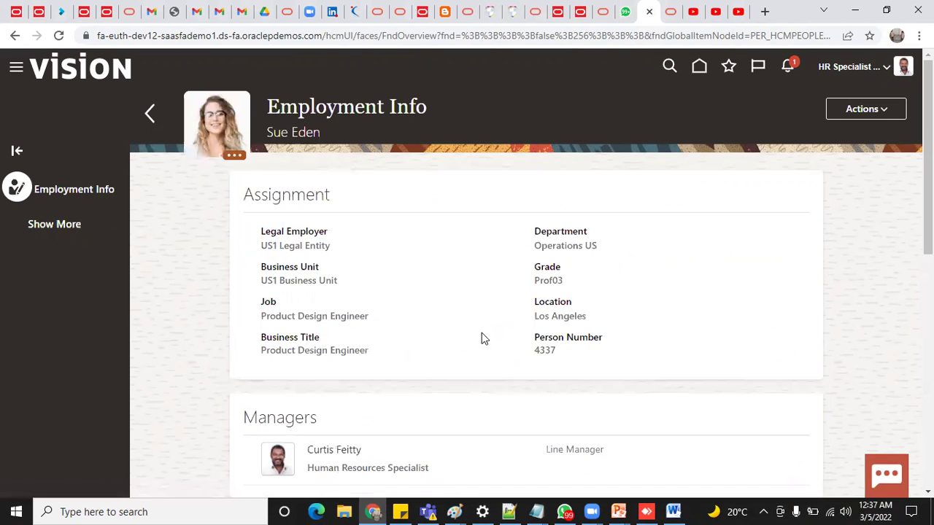
pyautogui.moveTo(536, 315); pyautogui.dragTo(594, 323)
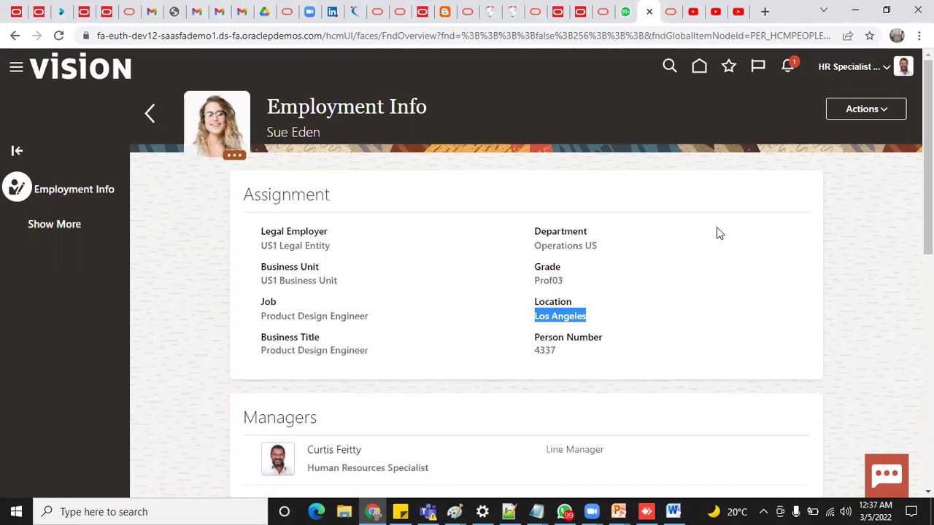
pyautogui.click(855, 110)
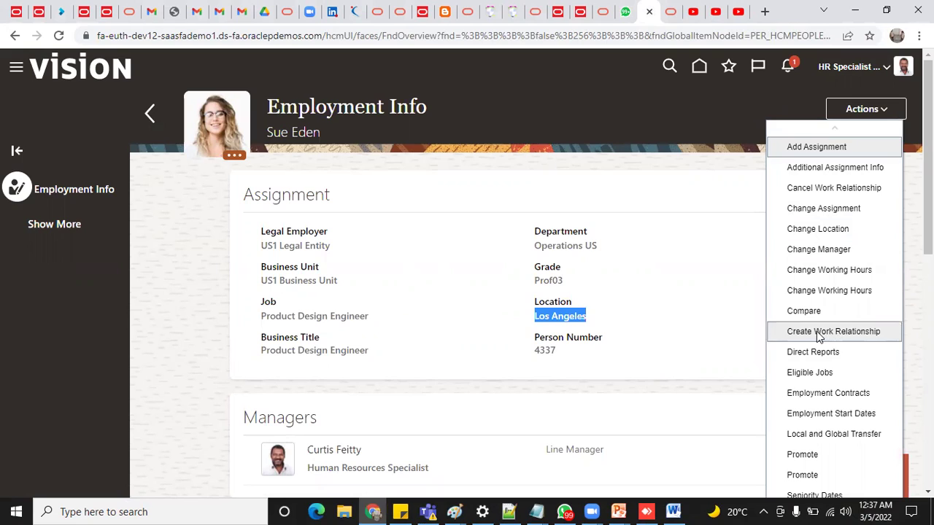
pyautogui.click(722, 18)
# Go to youtube.com and search for 'rtl online training' from the suggestions
pyautogui.click(277, 42)
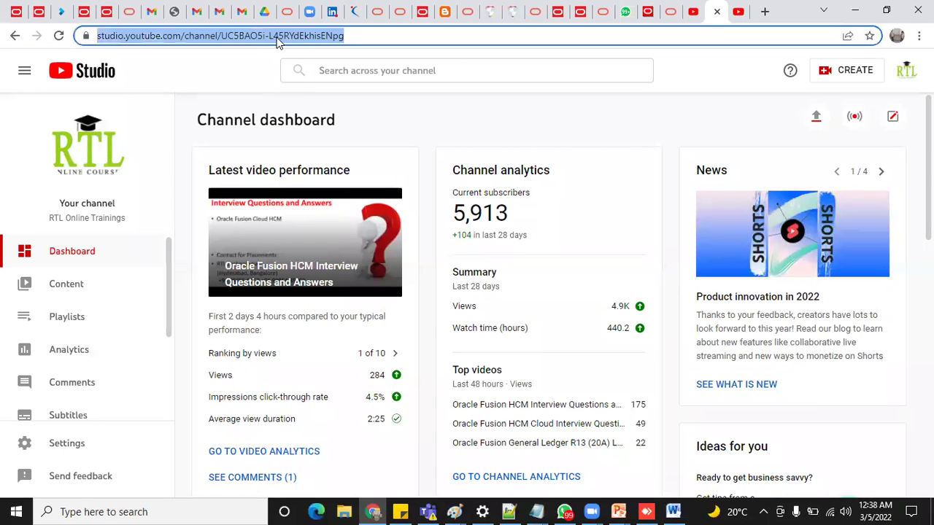
pyautogui.write('youtube.com')
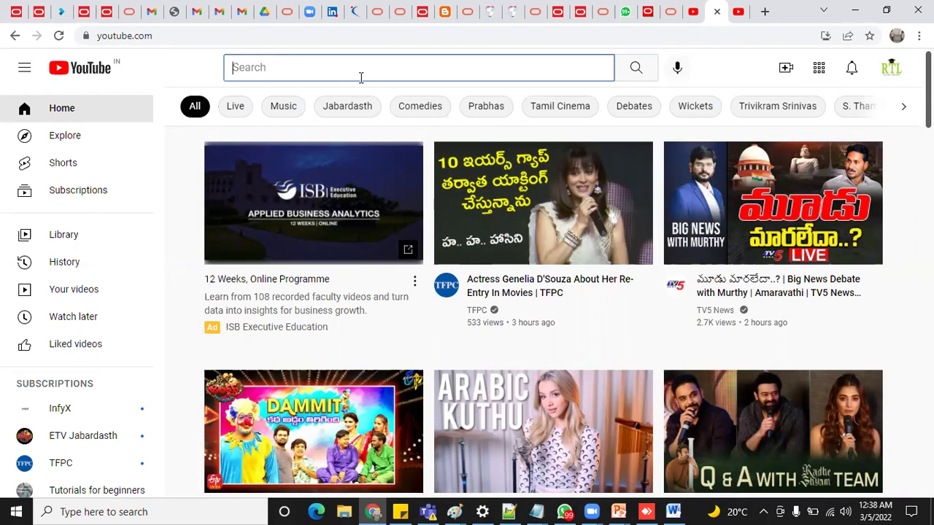
pyautogui.write('rtl on')
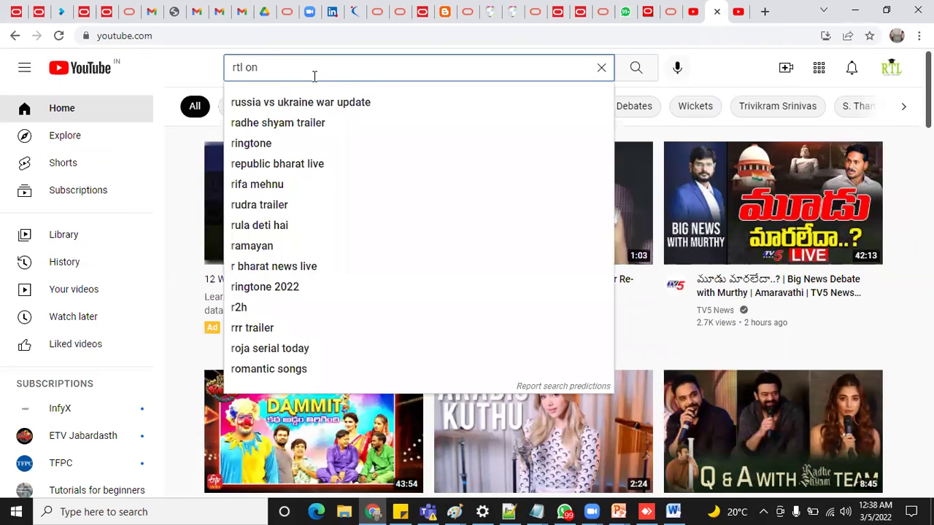
pyautogui.click(310, 108)
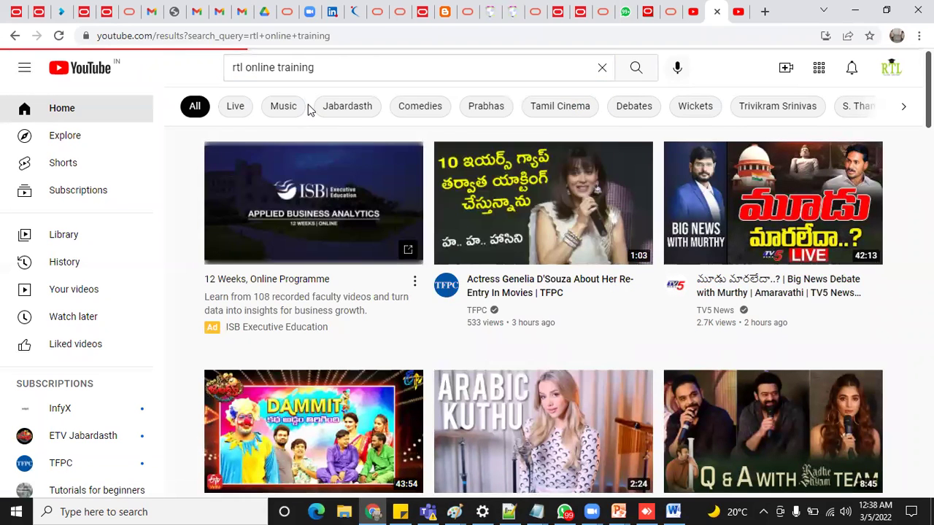